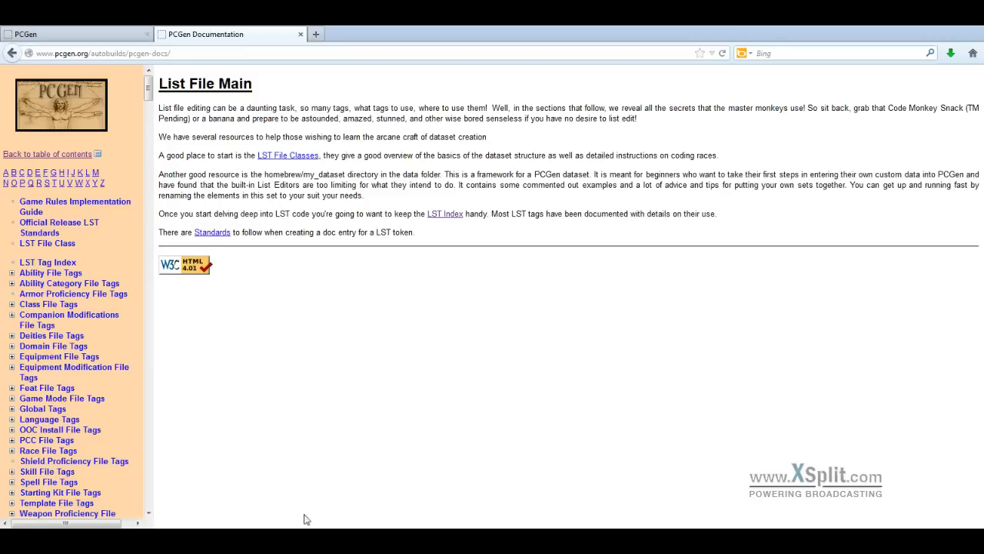
Bring my_campaign.pcc forward in the editor from the taskbar
click(305, 538)
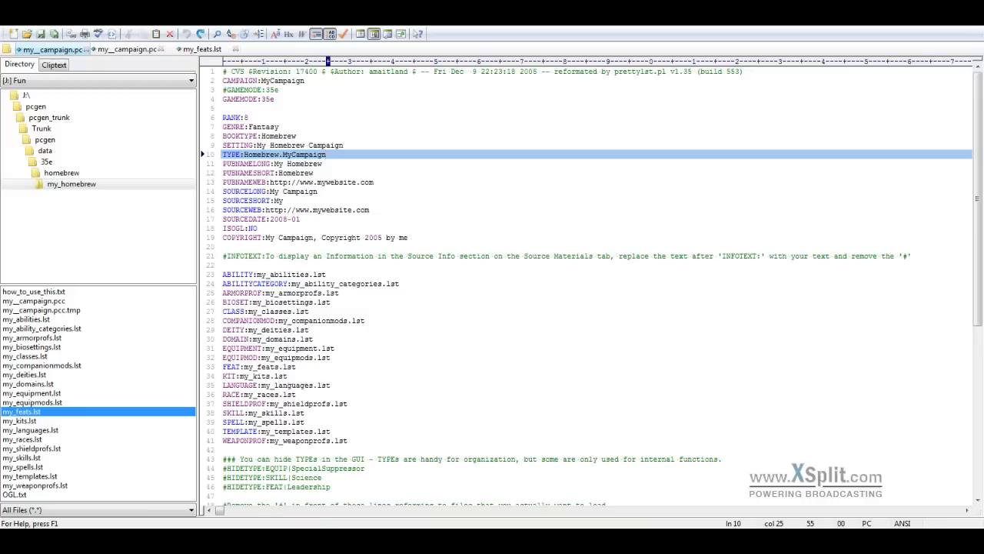
Highlight the campaign settings and the ARMORPROF file entry, then return to the documentation browser
drag(344, 144, 306, 413)
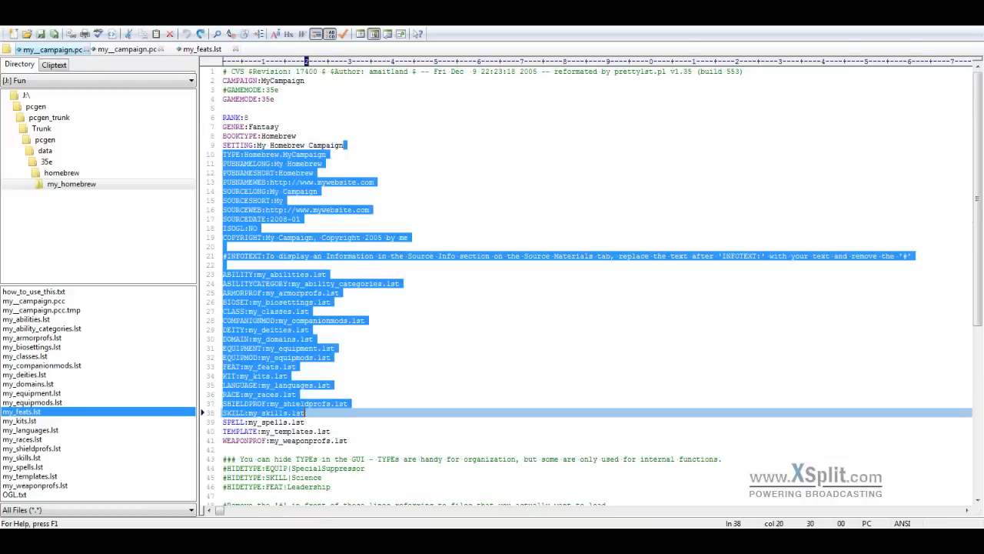
click(288, 376)
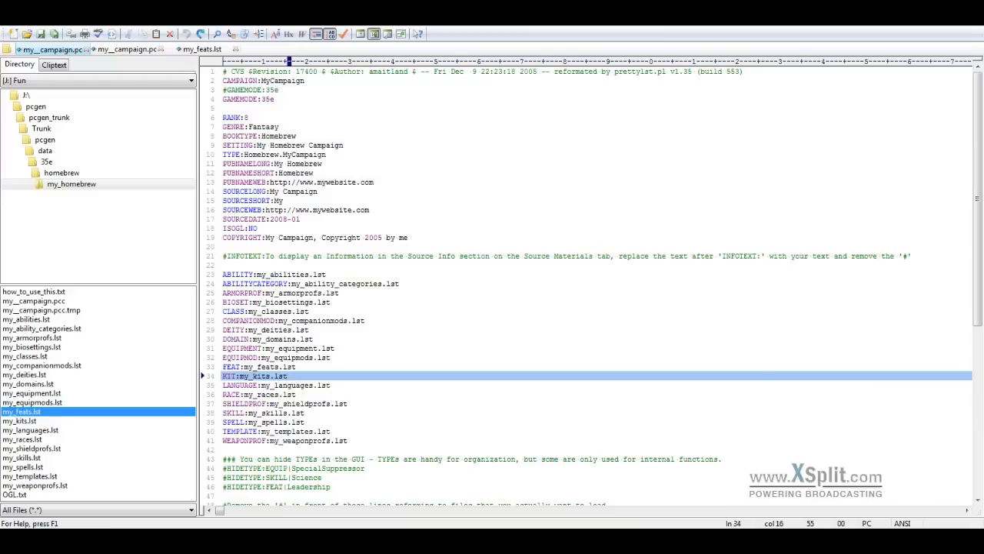
click(400, 283)
drag(400, 284, 339, 293)
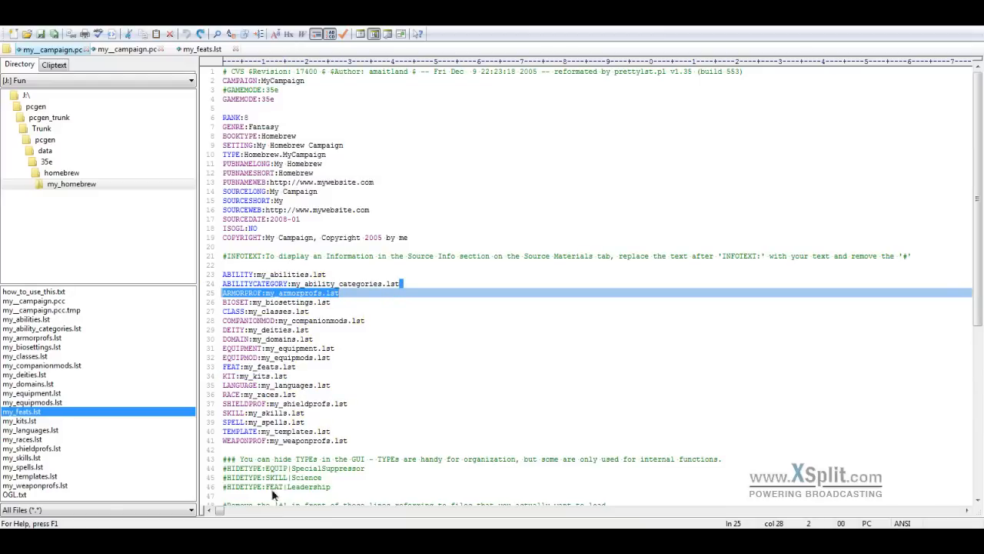
key(alt+Tab)
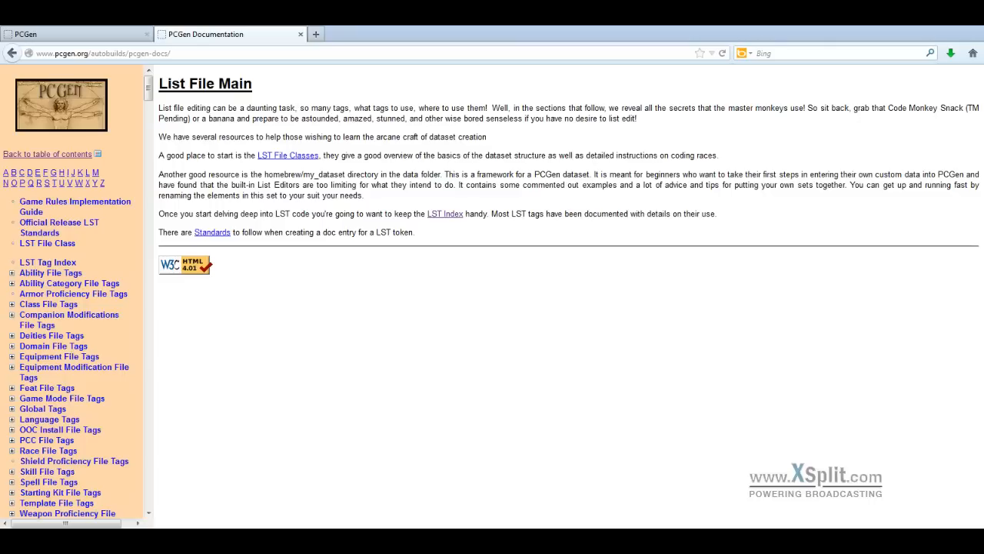
click(230, 53)
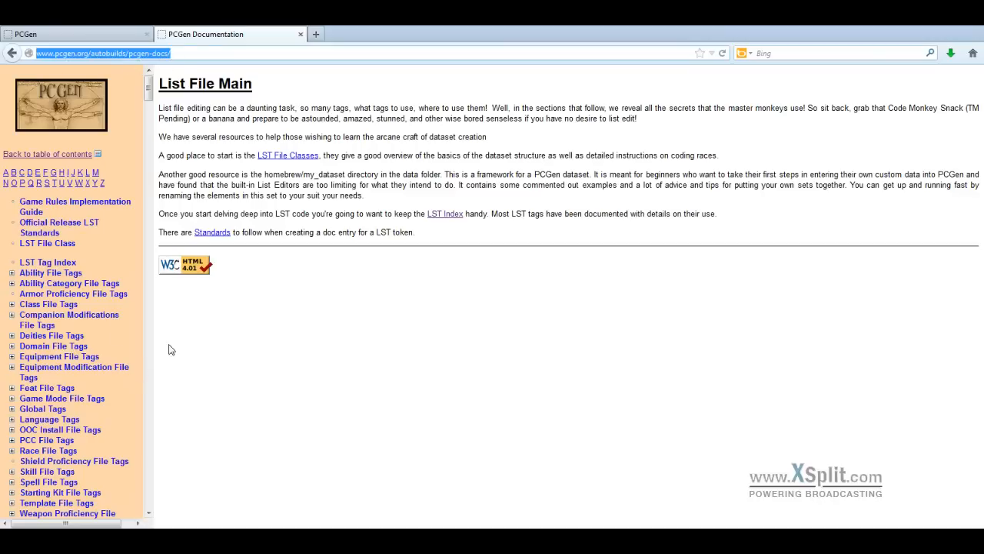
mouse_move(149, 88)
mouse_down()
mouse_move(151, 144)
mouse_move(148, 77)
mouse_up()
click(12, 53)
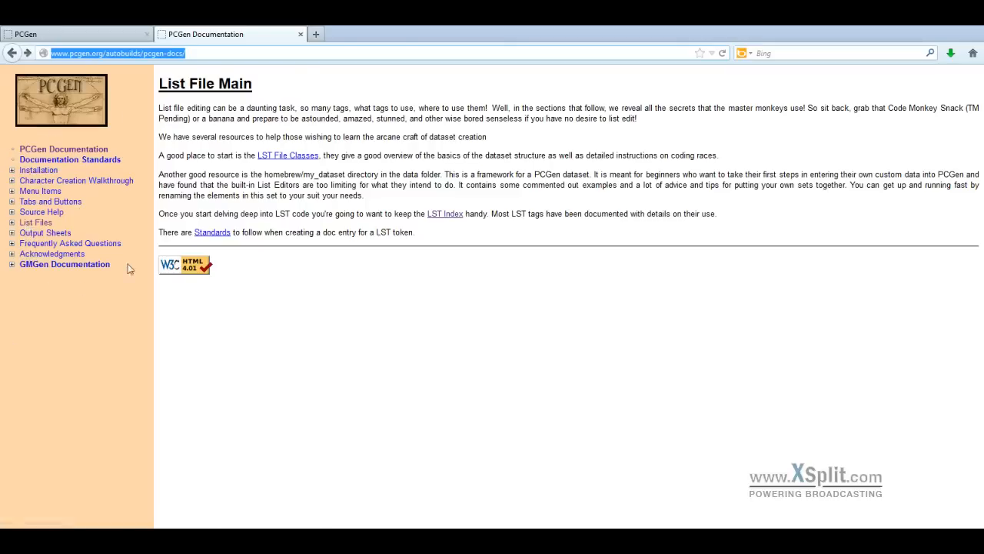
click(34, 222)
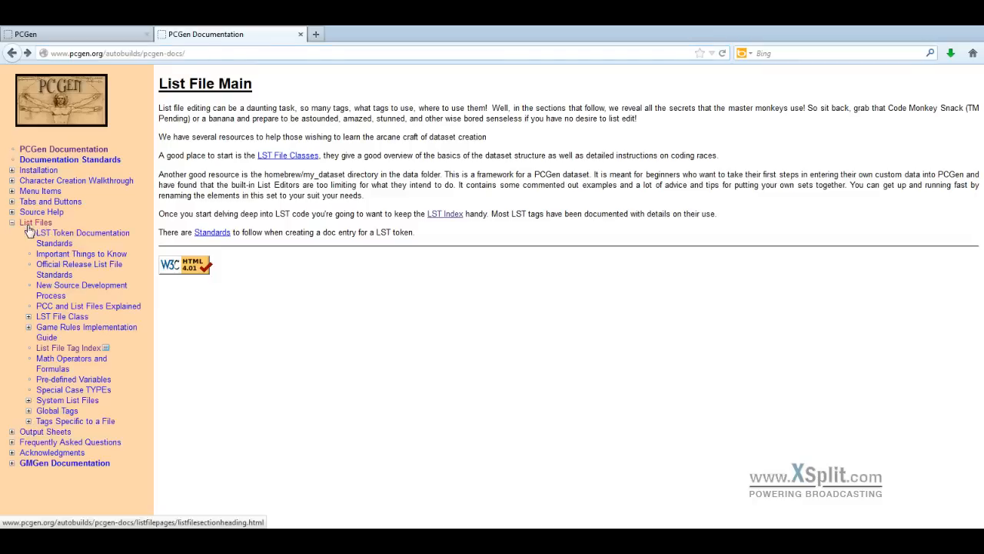
click(68, 347)
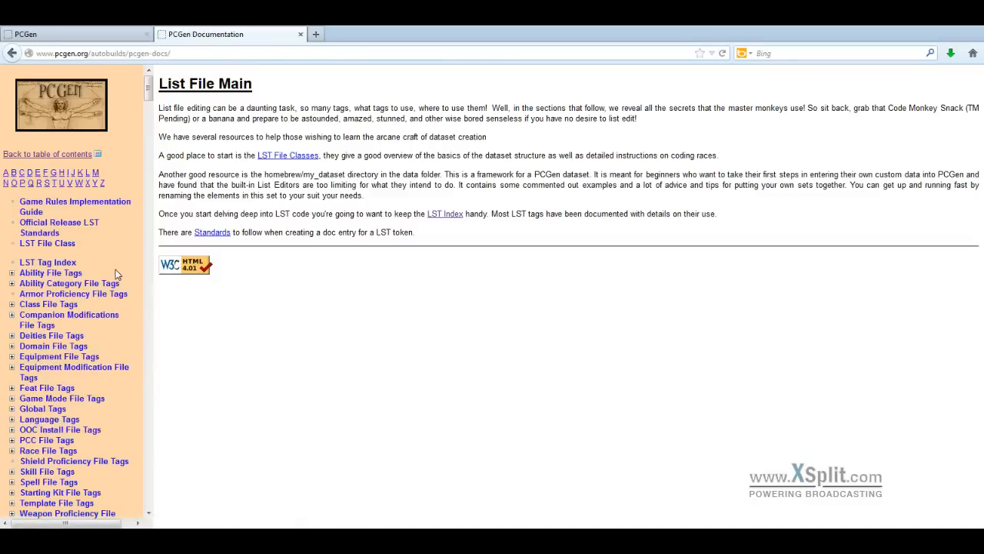
scroll(117, 273, down, 3)
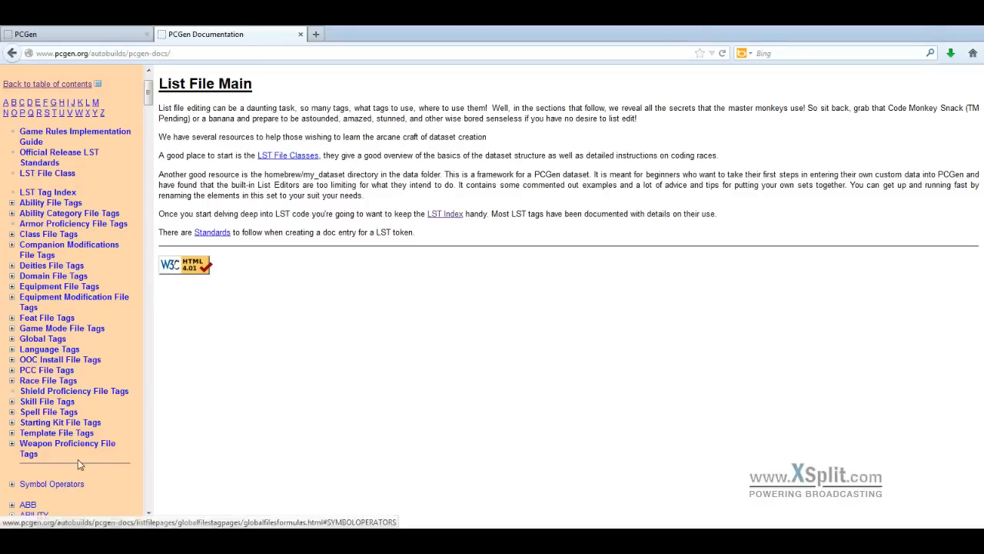
scroll(109, 434, down, 3)
scroll(109, 434, down, 3)
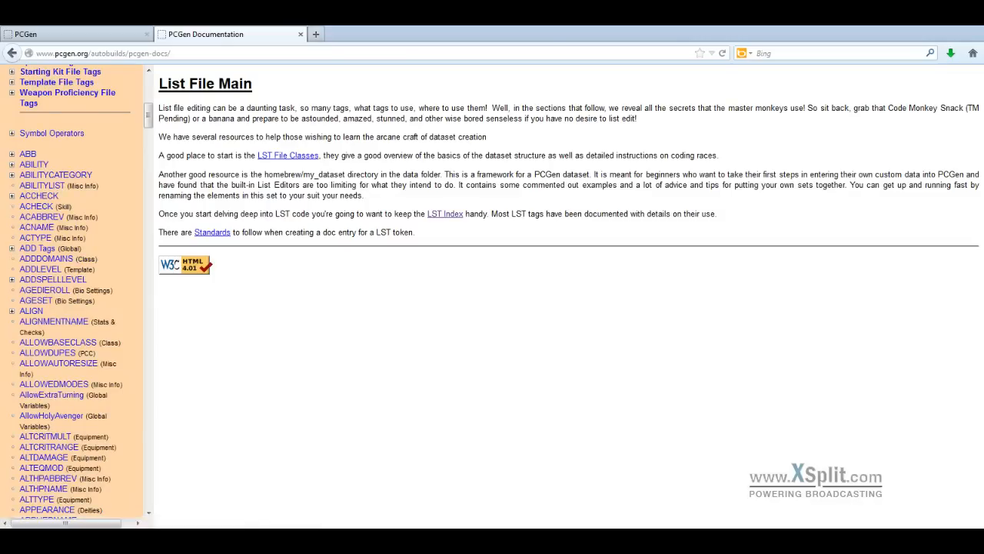
Highlight the (Misc Info) category label beside ABILITYLIST in the tag index
drag(101, 185, 68, 186)
View the ACHECK (Skill) tag documentation, then return to my_campaign.pcc in the editor
click(73, 211)
double_click(73, 211)
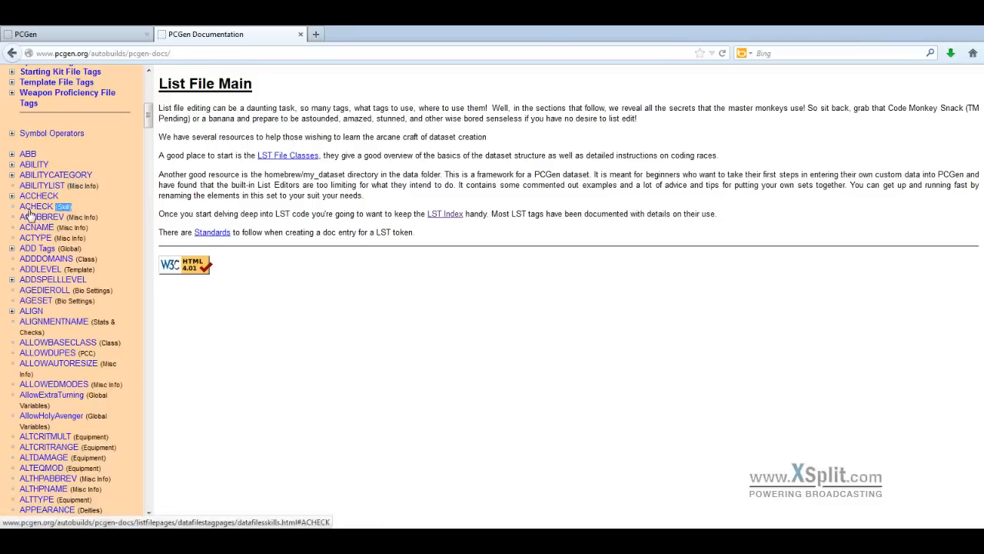
click(35, 207)
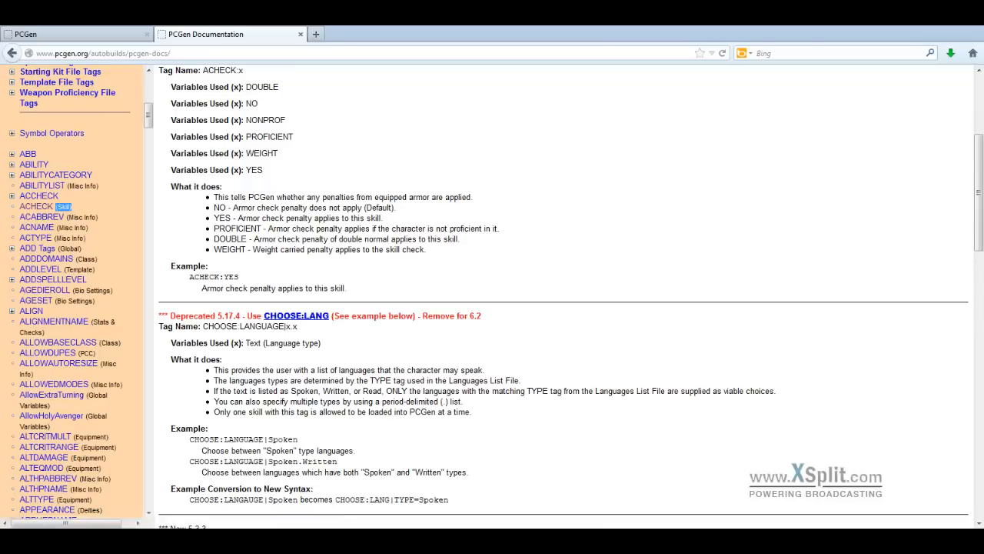
key(alt+Tab)
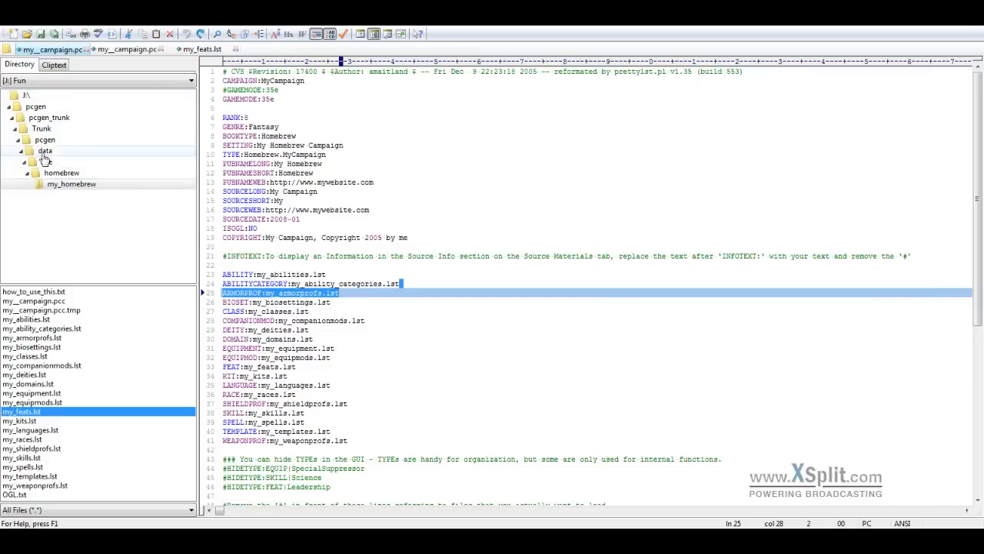
Open my_feats.lst from my_homebrew and place the caret below the Skill Focus example line
click(71, 184)
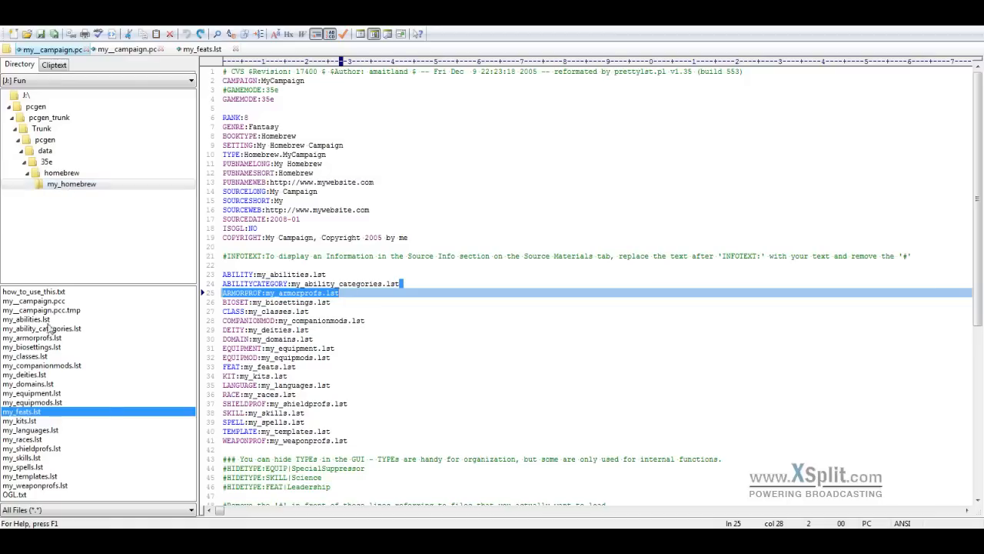
double_click(25, 413)
click(215, 201)
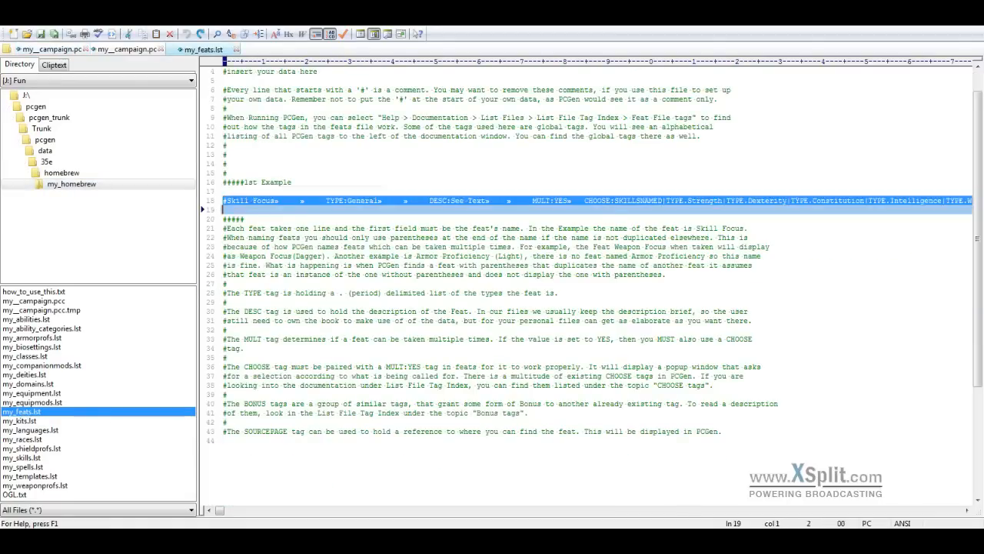
double_click(643, 199)
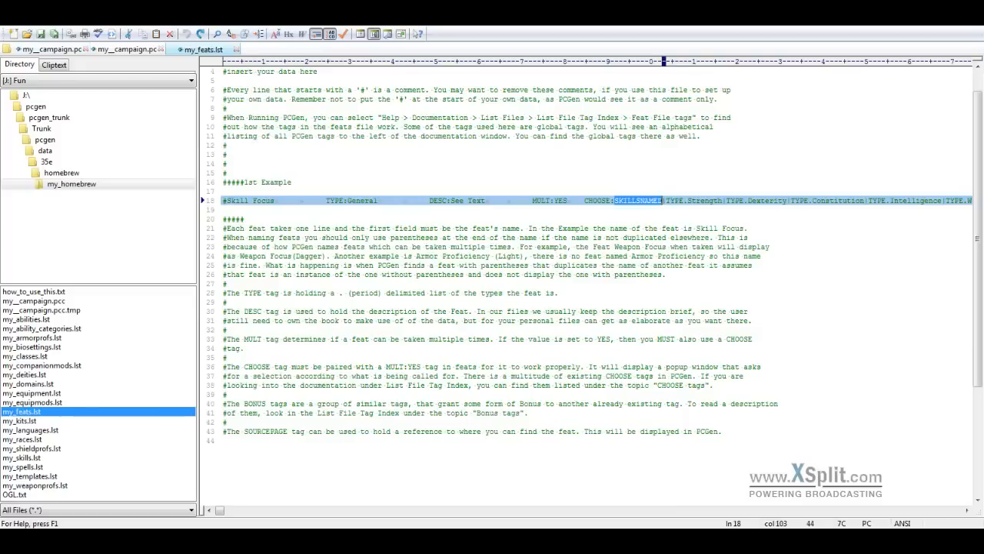
click(211, 209)
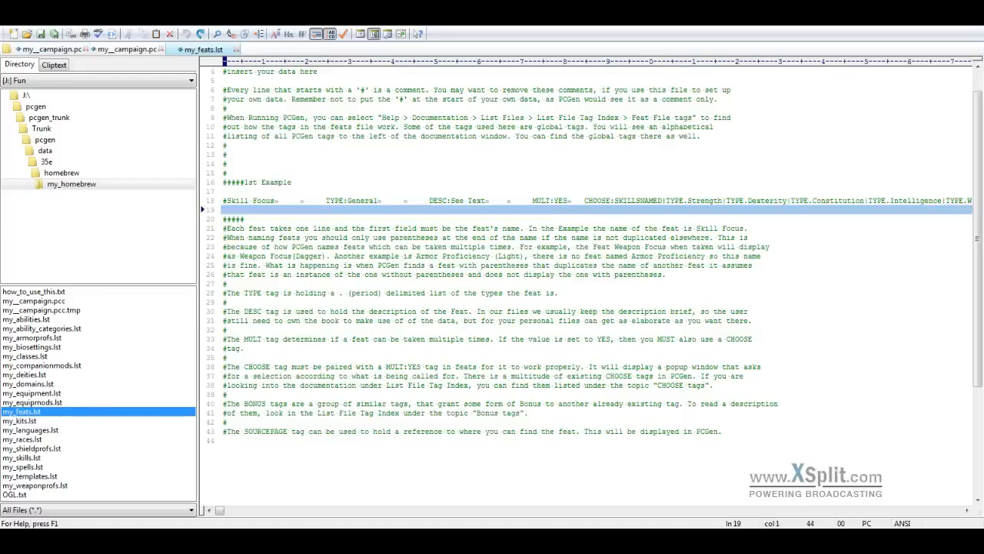
Start a new Skill Focus feat line on line 20 with tab spacing after the name
key(Return)
key(Return)
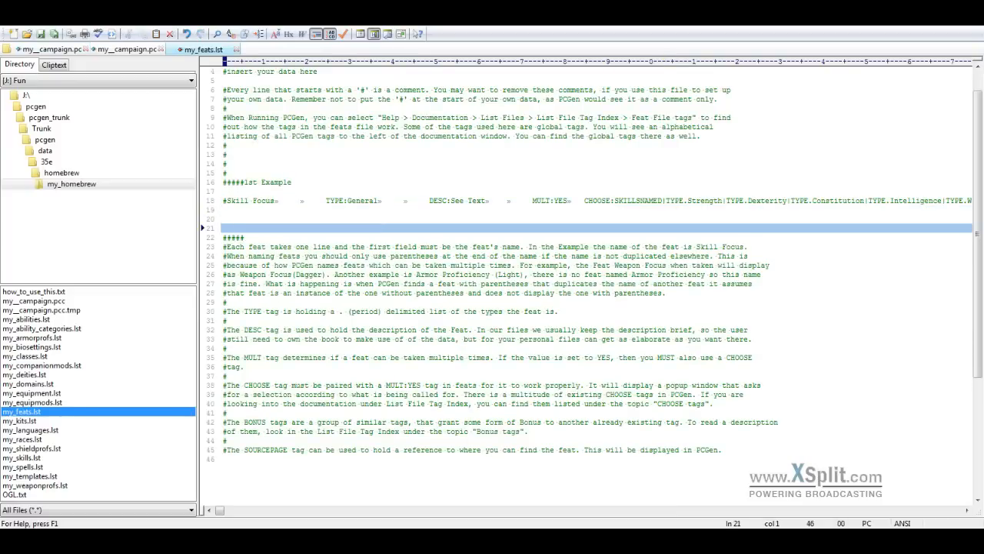
key(Up)
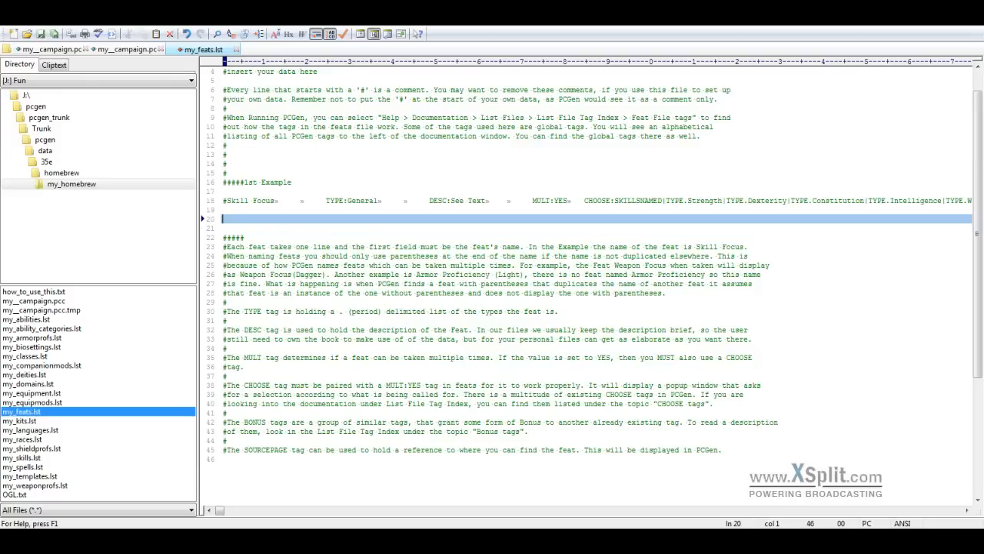
text(Skill )
text(Focus)
key(BackSpace)
key(Home)
key(BackSpace)
key(Right)
key(Right)
key(Right)
key(Right)
key(Right)
key(Right)
key(Right)
key(Right)
key(Right)
key(Right)
key(Right)
key(Tab)
key(Tab)
key(Tab)
Give the line TYPE:General.Fighter.MyCustom.LSTEditorTest, correcting the custom type spelling
key(Tab)
key(BackSpace)
key(BackSpace)
key(BackSpace)
key(BackSpace)
text(TYPE:General)
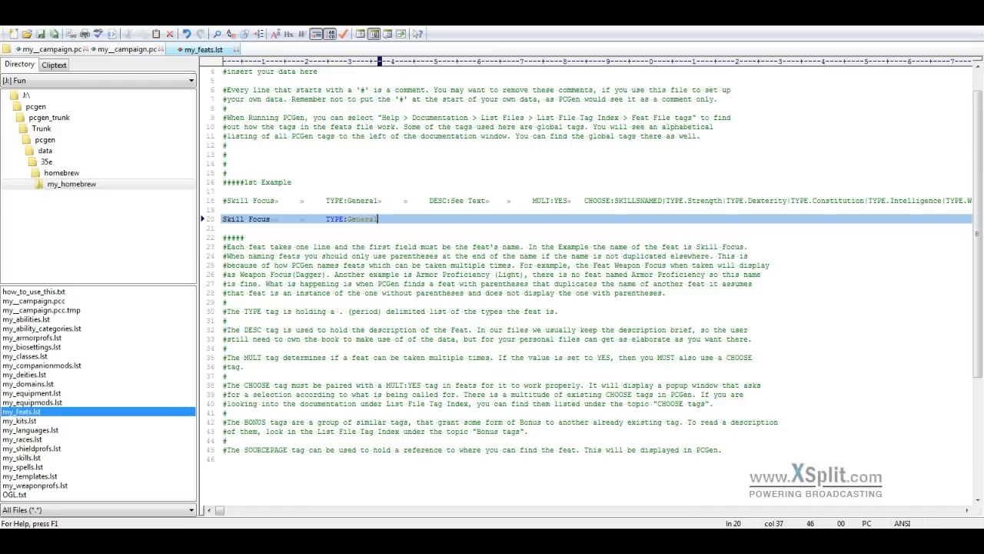
text(.Fighter)
text(.MyCusc)
key(BackSpace)
text(t)
text(om)
text(.)
text(LST)
text(Edic)
text(or)
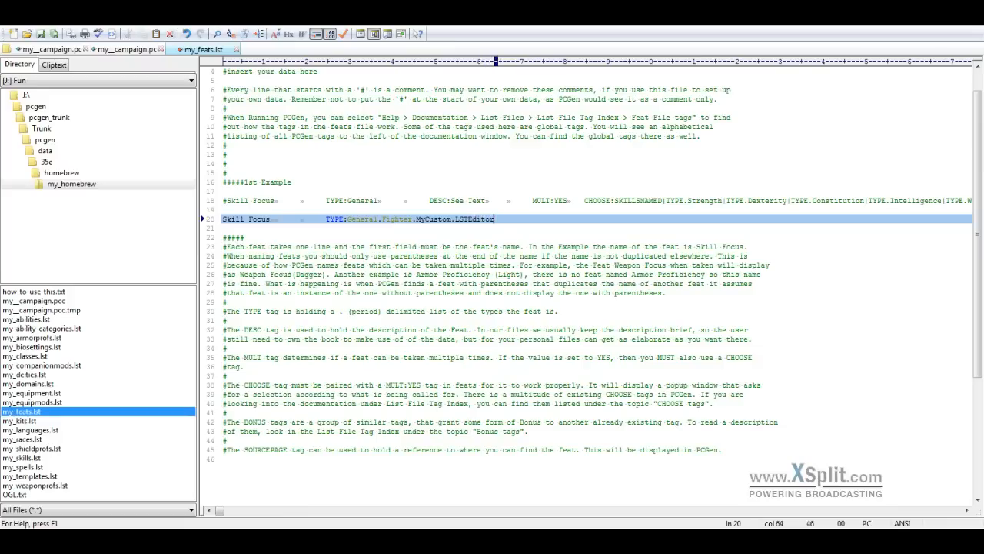
text(Test)
key(Tab)
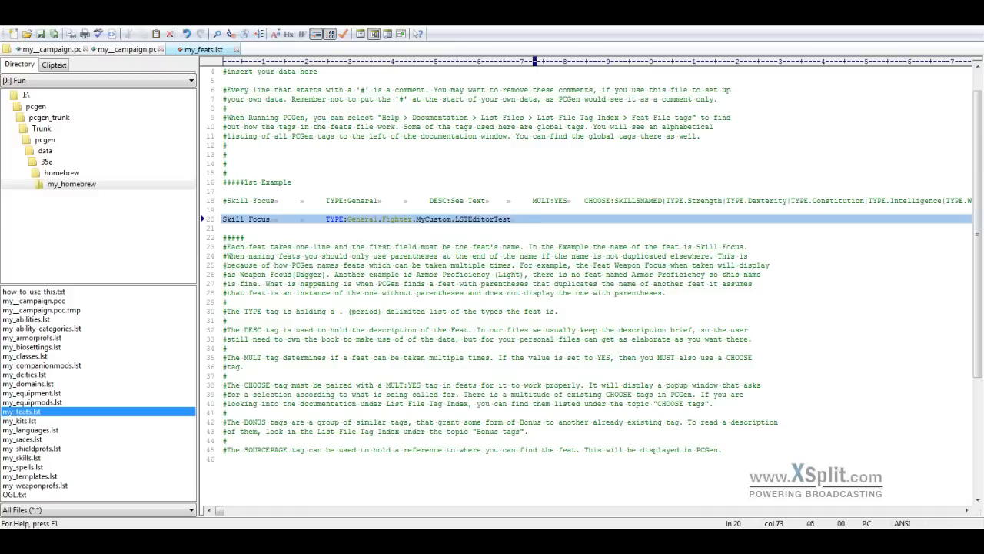
text(DESC)
text(:)
text(Short)
text( Descri)
text(ption)
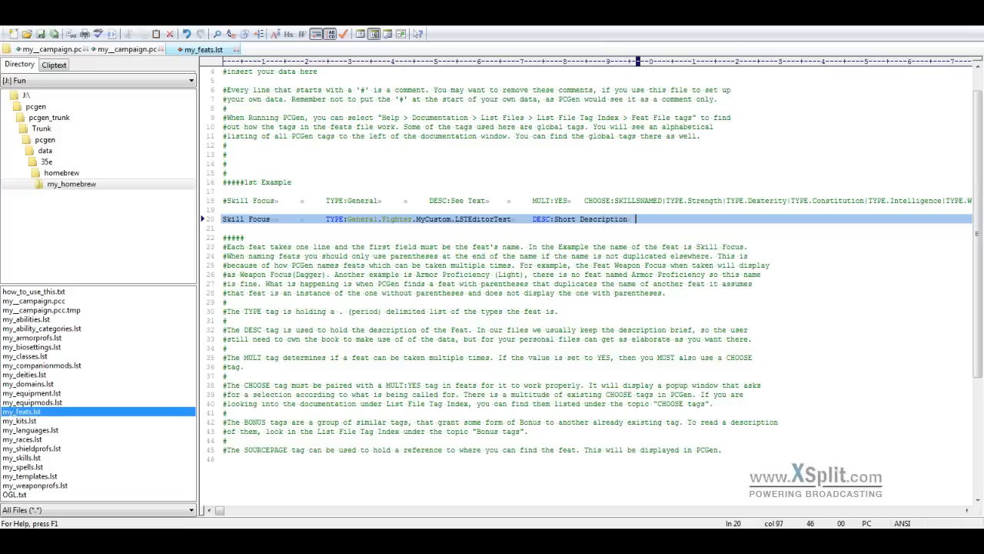
text(	BENE)
text(FIT:)
text(Long)
text( Desr)
Add DESC:Short Description and BENEFIT:Long Description tags, fixing the Description typo
key(BackSpace)
text(cription)
key(Tab)
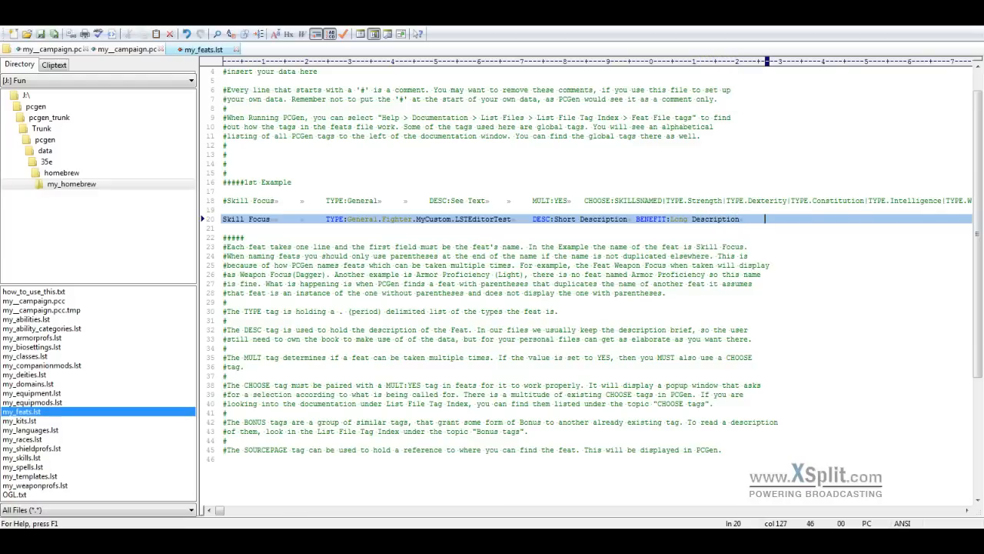
text(MULT:YES)
Add MULT:YES and CHOOSE:SKILL to the line, then switch to the PCGen documentation
key(Tab)
text(CHOOSE)
text(:SKILL)
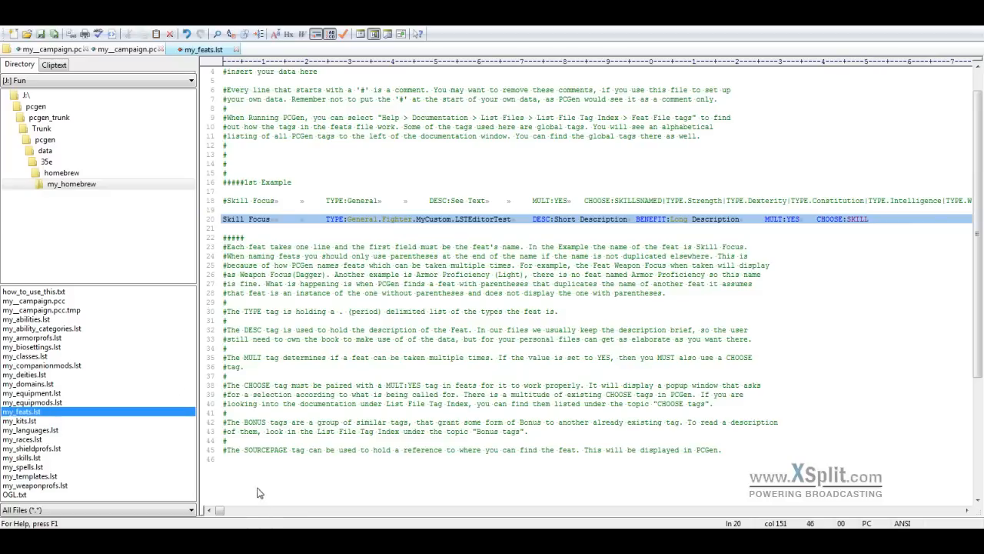
key(alt+Tab)
mouse_move(149, 117)
mouse_down()
mouse_move(148, 179)
mouse_move(149, 169)
mouse_up()
Expand CHOOSE Tags and CHOOSE:SKILL in the index, highlighting its Equipment Modifier and Global variants
click(46, 291)
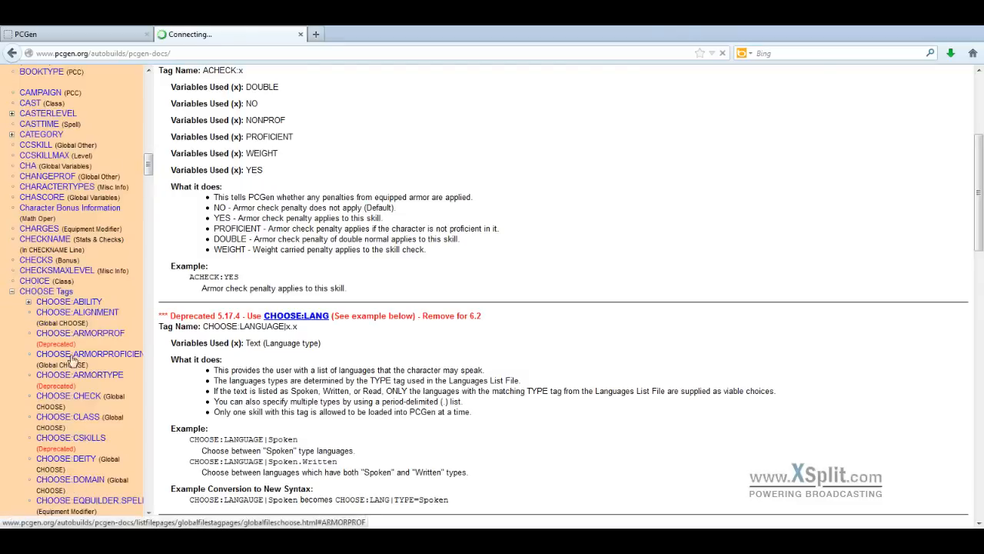
scroll(73, 361, down, 1)
scroll(73, 362, down, 5)
scroll(73, 362, down, 3)
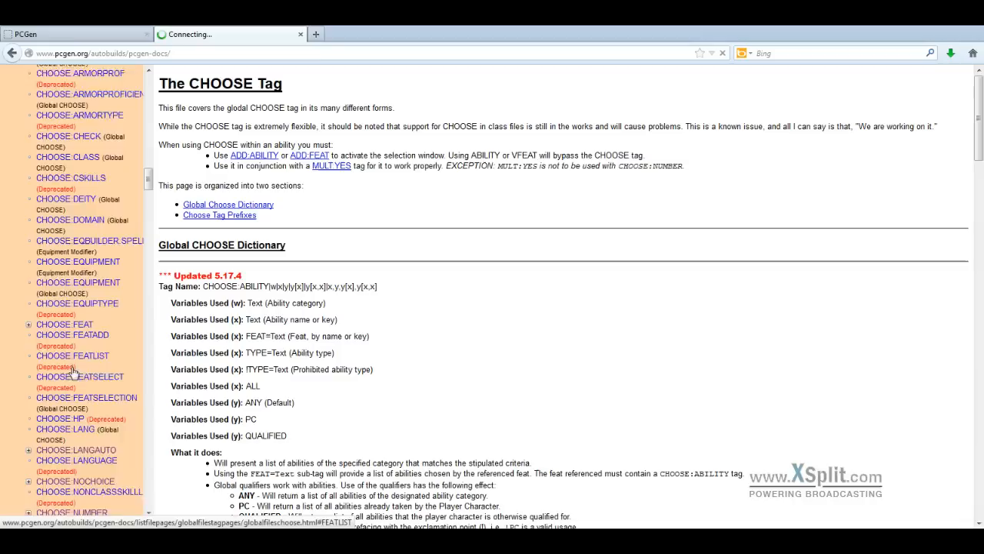
scroll(73, 373, down, 2)
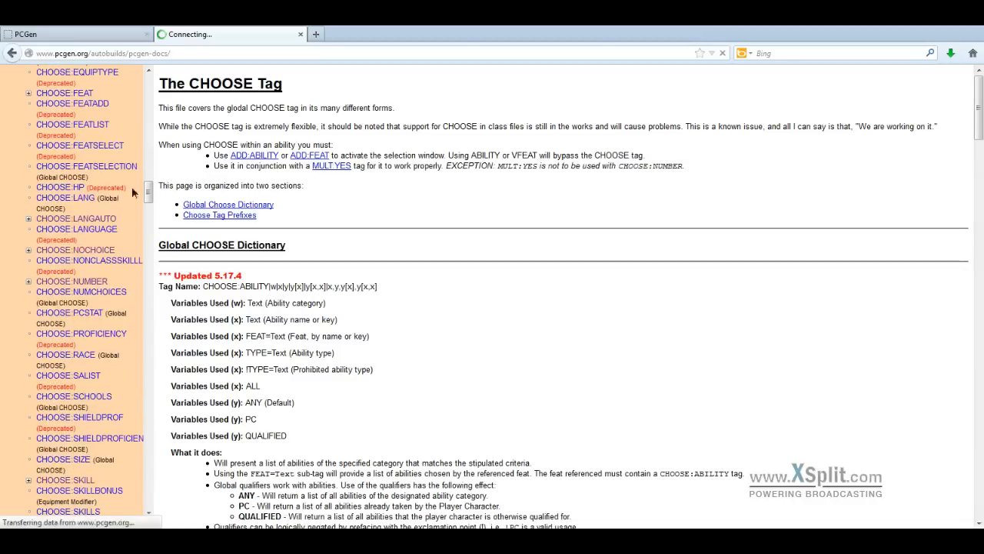
drag(123, 187, 96, 199)
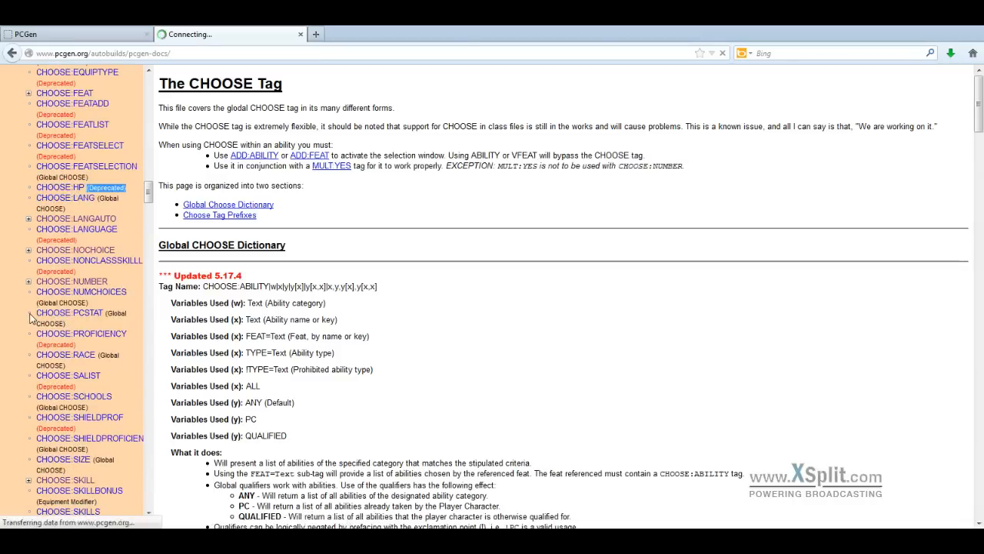
scroll(31, 315, down, 2)
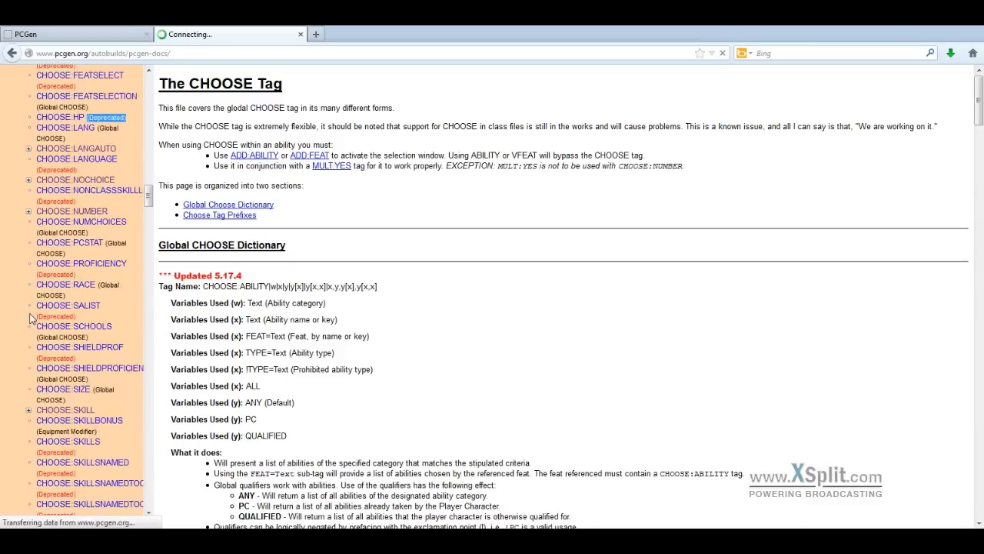
scroll(31, 315, down, 2)
scroll(31, 318, down, 3)
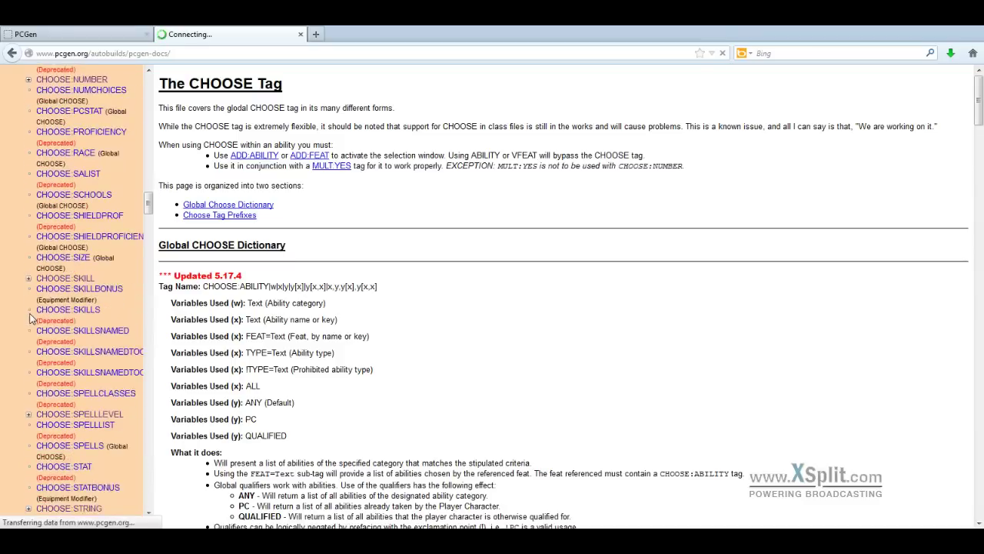
click(58, 270)
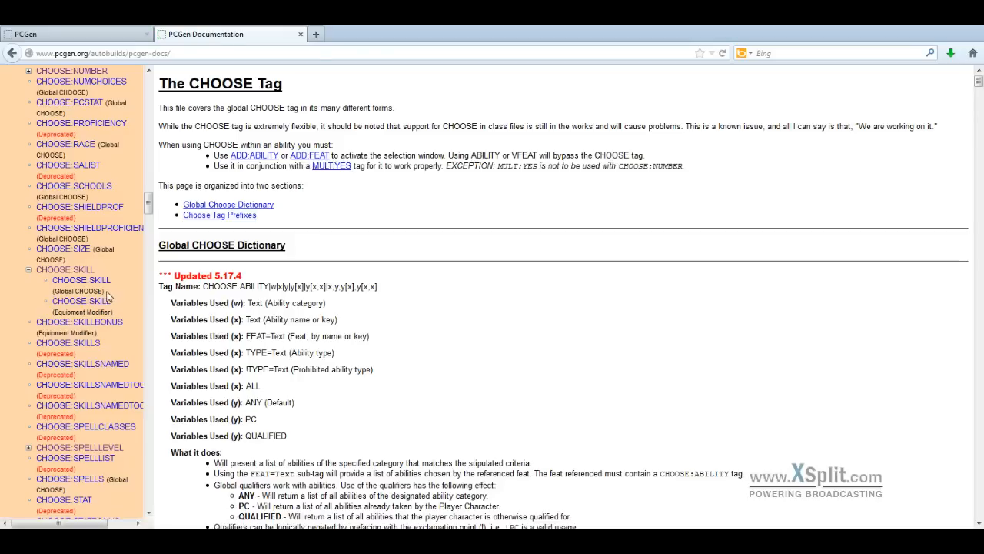
drag(116, 315, 52, 313)
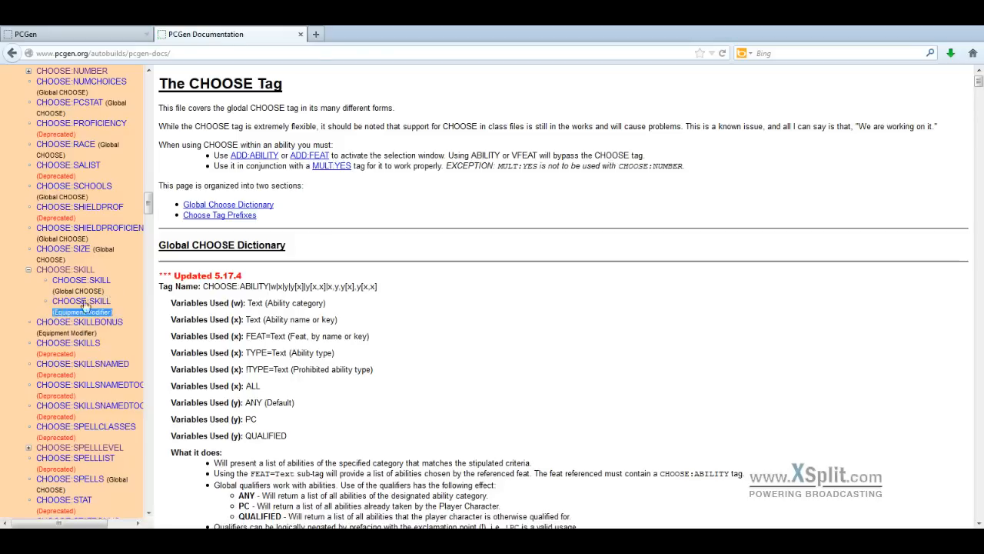
drag(104, 291, 52, 292)
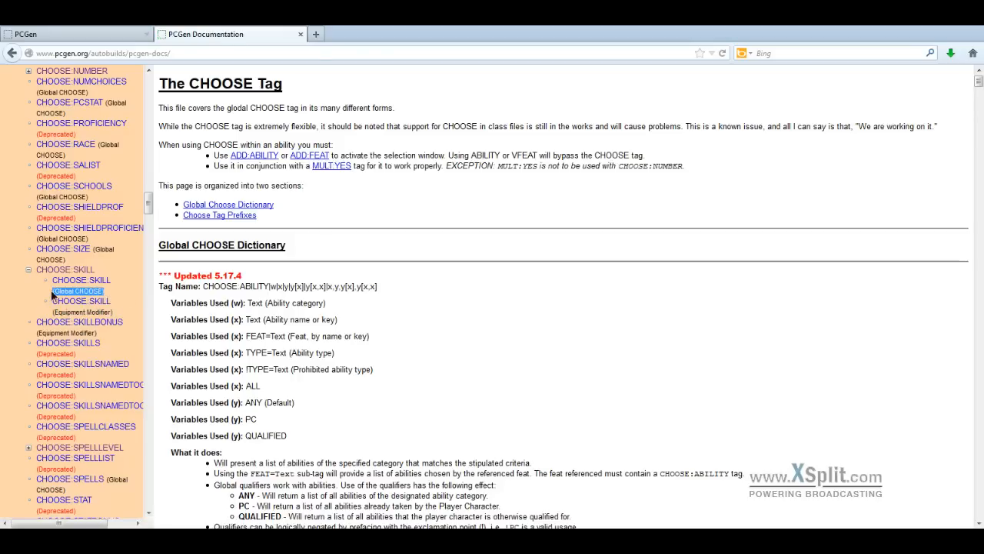
Review the global CHOOSE:SKILL section and highlight the CHOOSE:SKILL|PC example
click(81, 280)
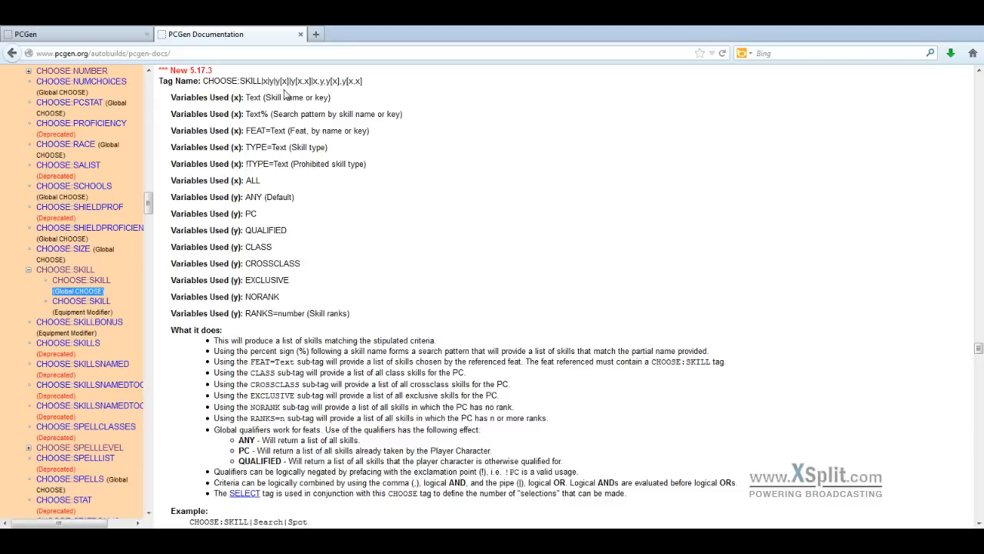
scroll(493, 307, down, 3)
scroll(492, 308, down, 3)
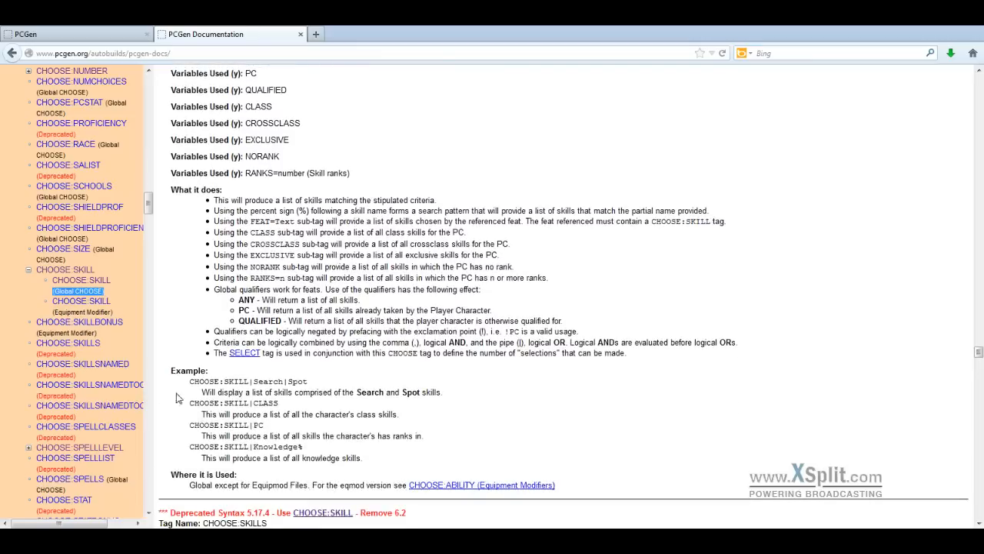
drag(189, 381, 309, 381)
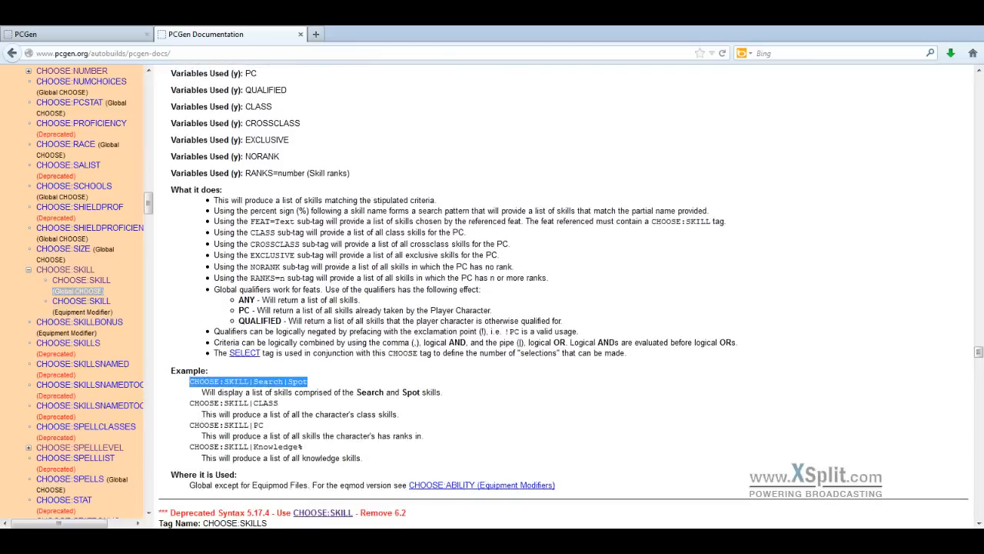
drag(263, 425, 190, 424)
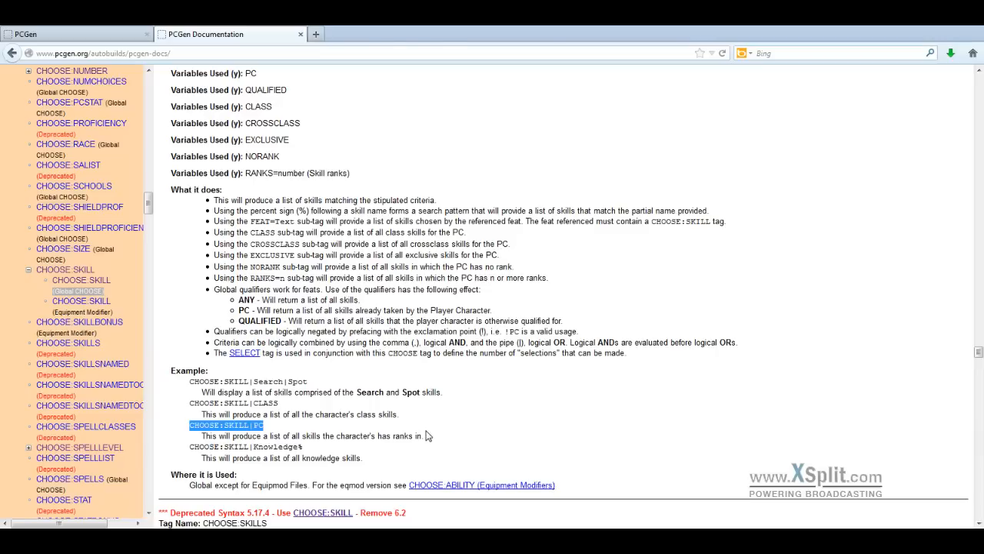
scroll(427, 434, up, 1)
scroll(427, 434, up, 1)
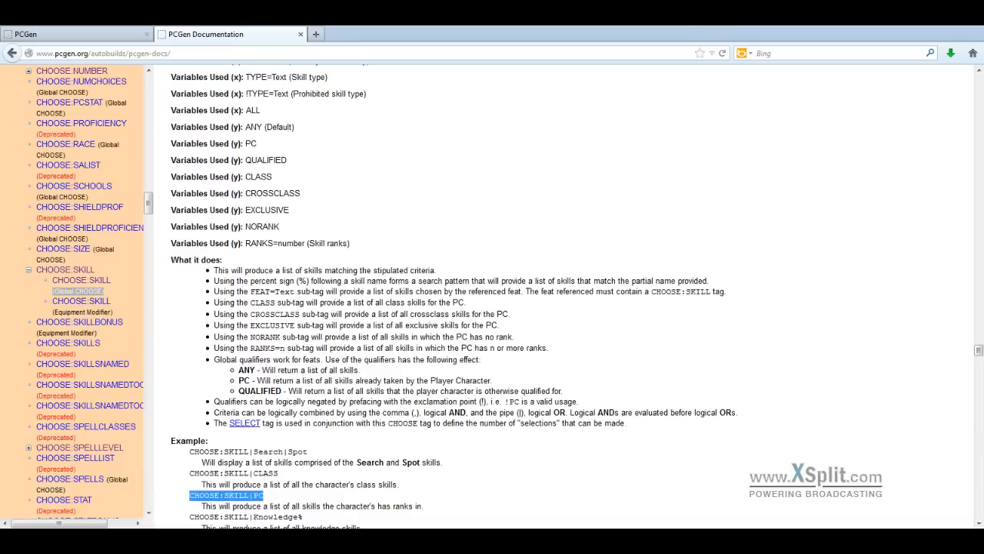
key(alt+Tab)
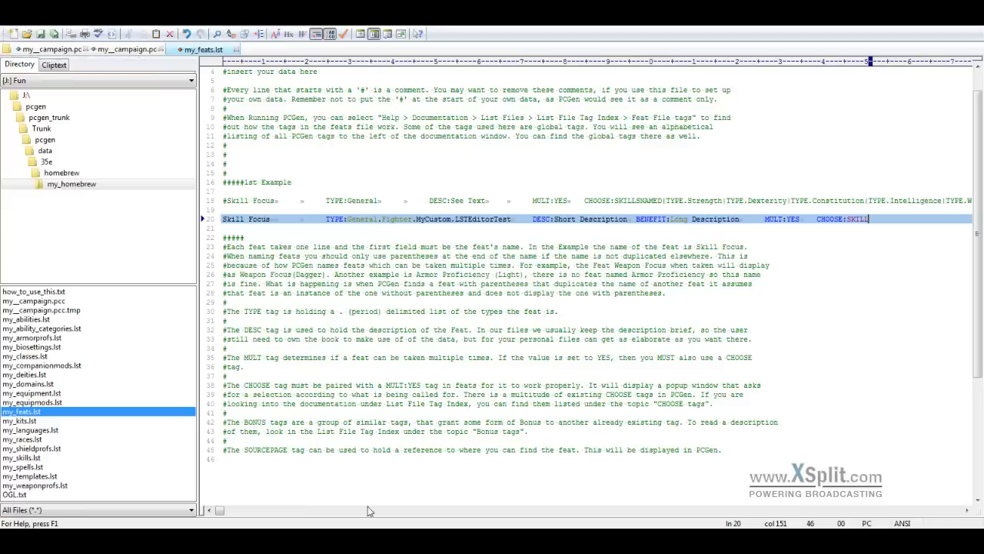
text(|TYPE:)
text(Knowledge)
key(shift+Left)
key(shift+Left)
key(shift+Left)
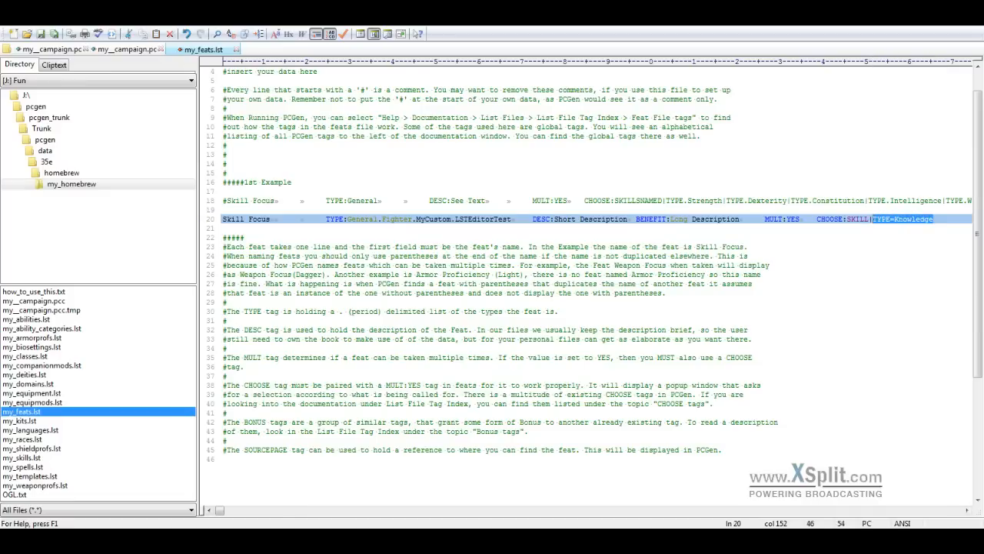
key(alt+Tab)
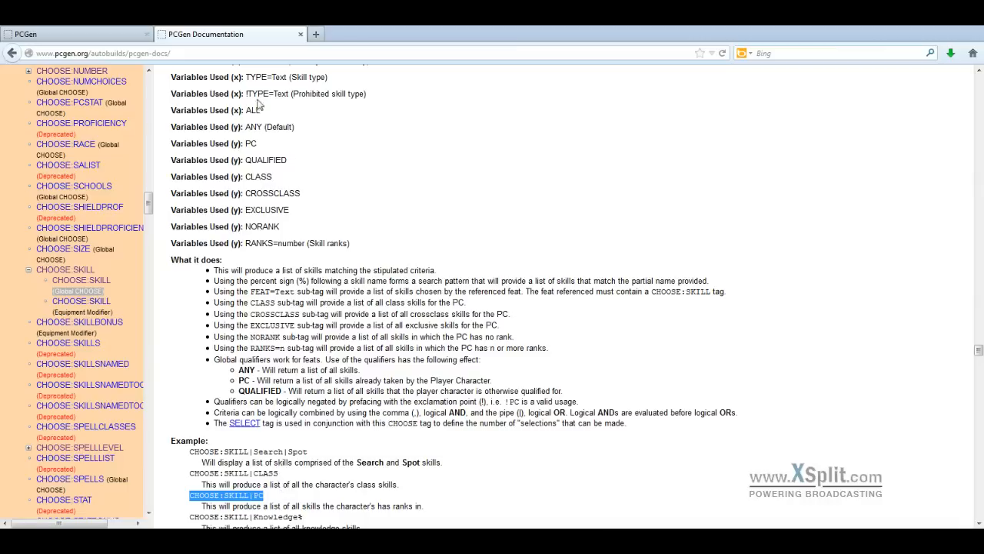
drag(245, 77, 273, 76)
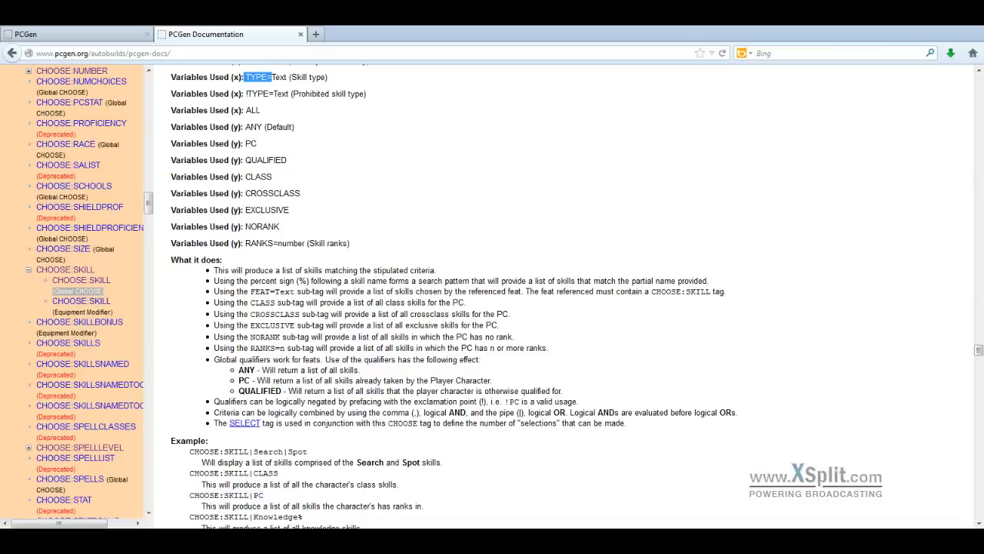
click(242, 170)
drag(245, 93, 289, 94)
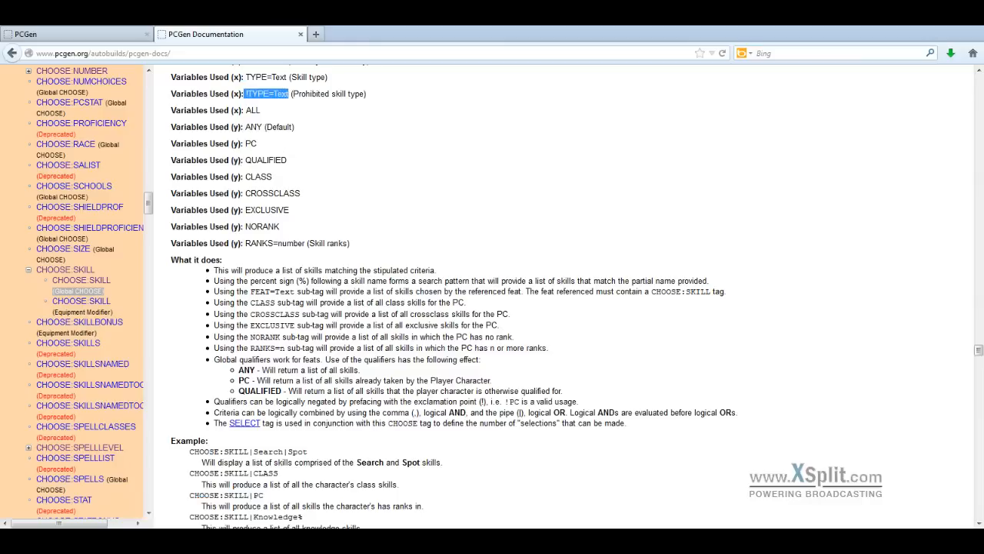
key(alt+Tab)
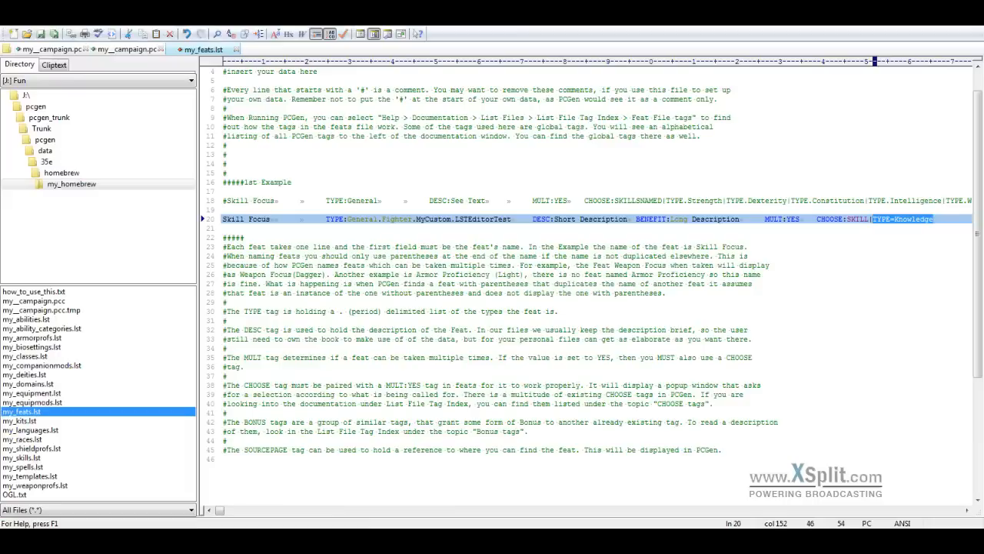
drag(666, 200, 926, 200)
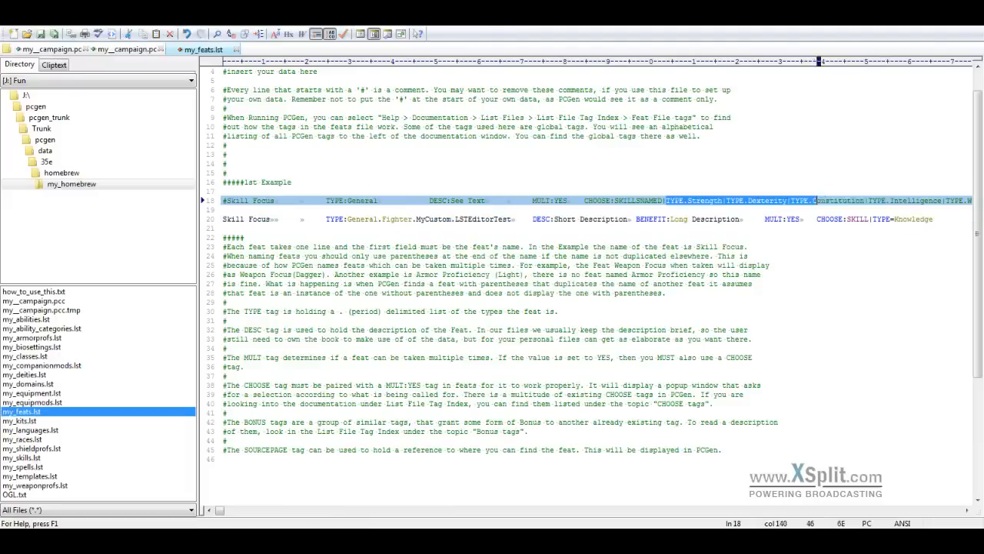
Paste the TYPE.Strength…TYPE.Charisma list from line 18 over TYPE=Knowledge in line 20's CHOOSE:SKILL
mouse_move(926, 200)
mouse_down()
mouse_move(759, 200)
mouse_move(869, 200)
mouse_up()
key(ctrl+c)
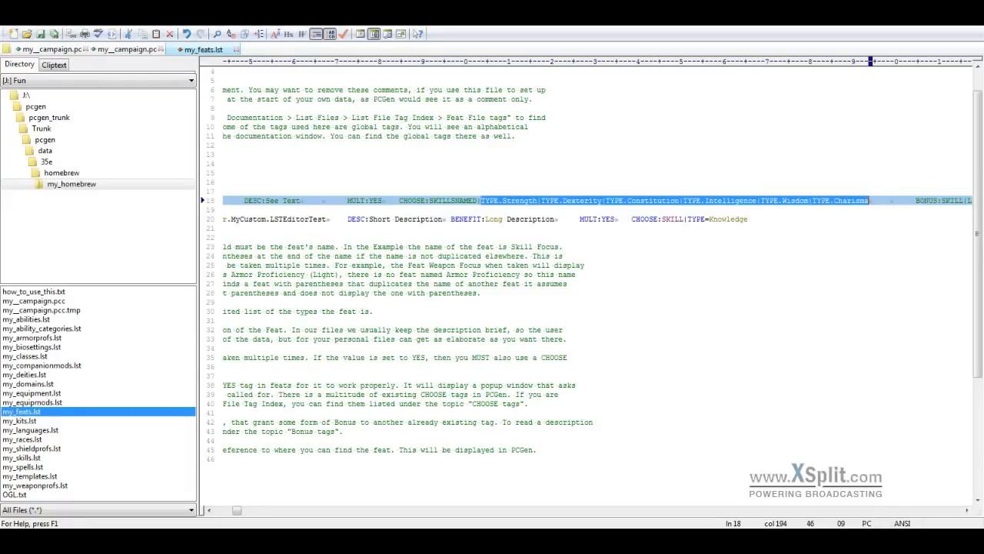
click(675, 218)
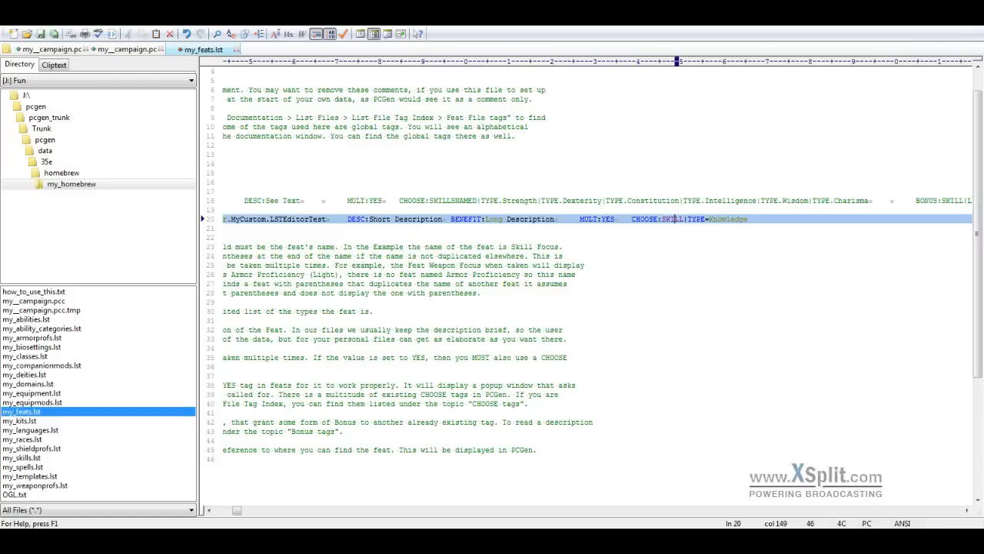
drag(689, 219, 748, 219)
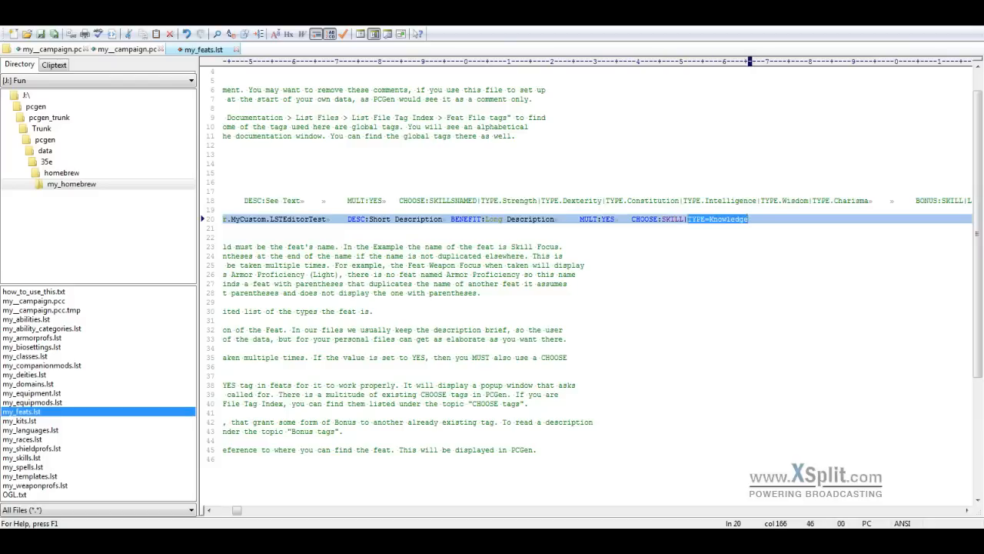
key(ctrl+v)
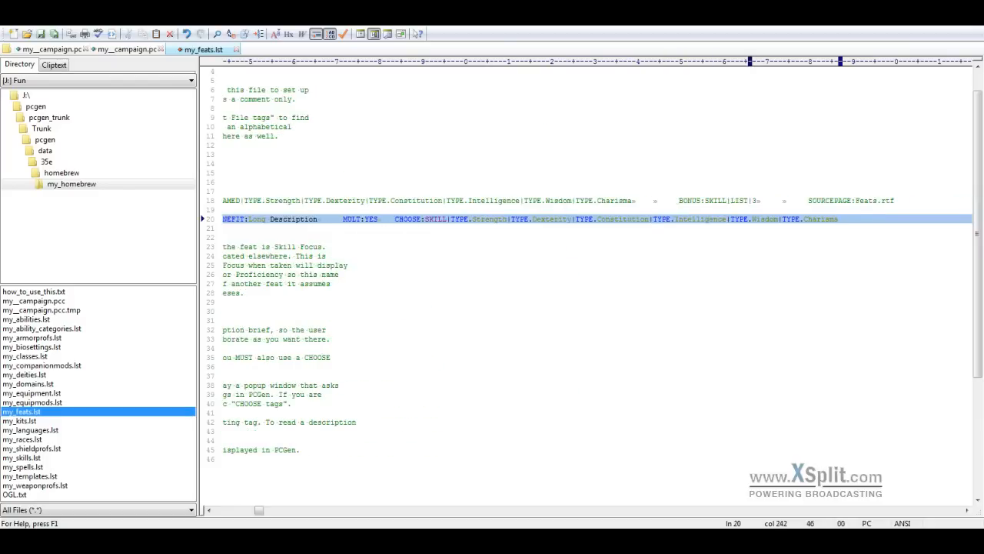
Change the first entry on line 20 to TYPE=Strength by removing its dot
click(472, 219)
key(BackSpace)
text(=)
key(ctrl+Right)
Replace each remaining TYPE. on line 20 with TYPE=, Dexterity through Charisma
key(ctrl+h)
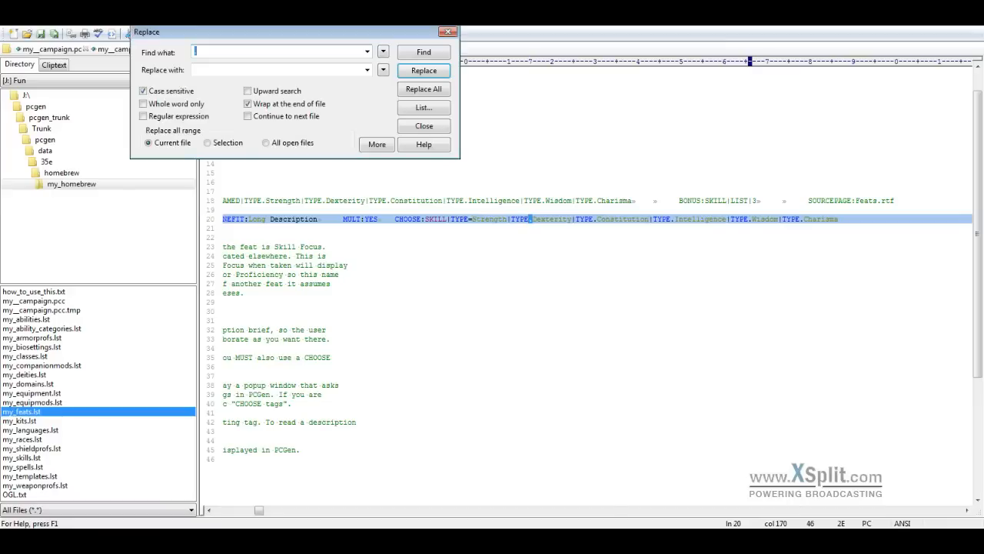
key(Caps_Lock)
text(-)
key(Tab)
text(=)
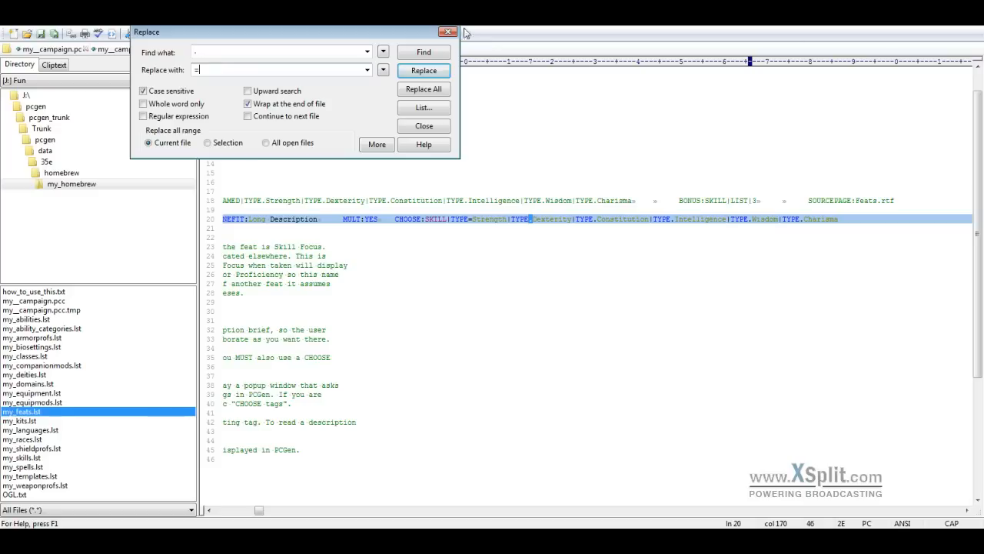
click(423, 70)
click(424, 70)
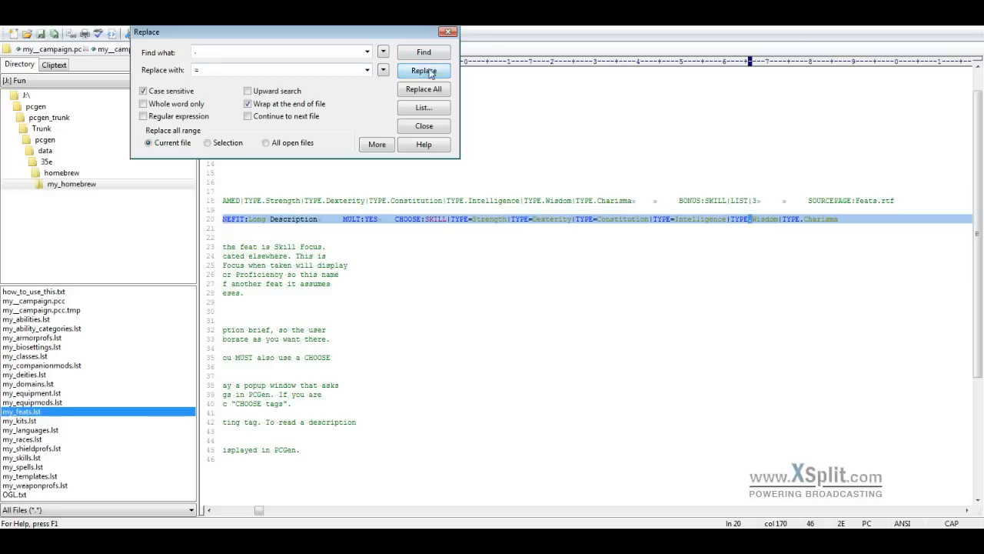
click(430, 73)
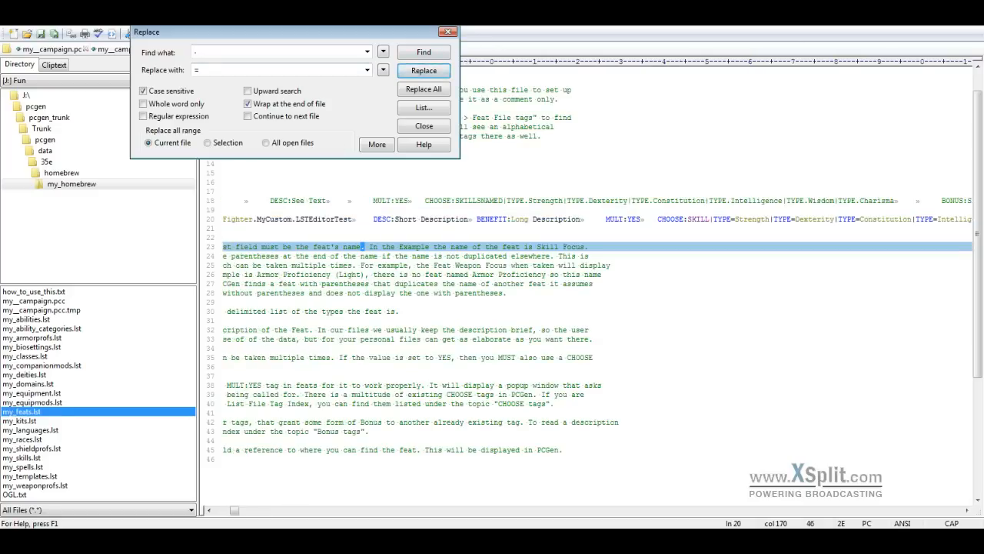
click(424, 70)
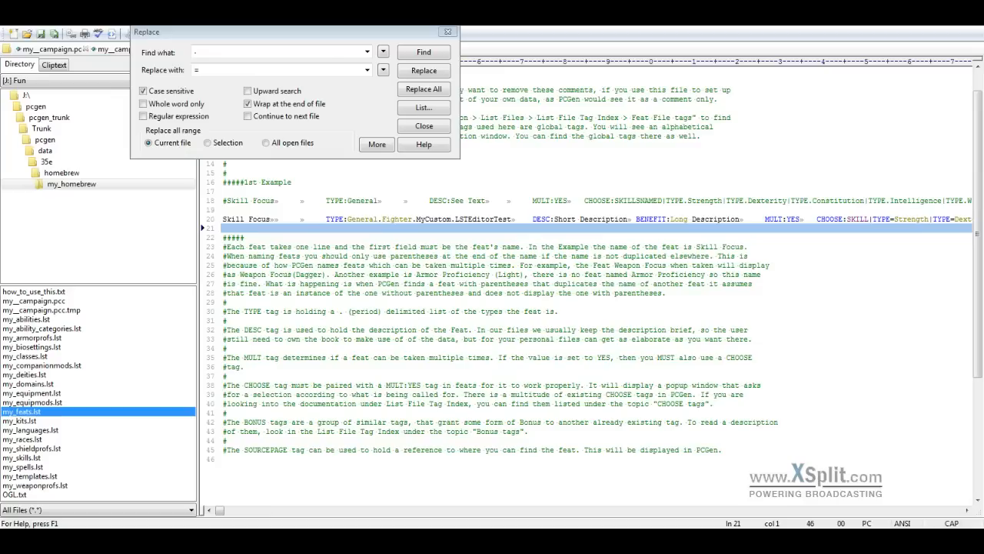
Add a trailing tab after TYPE=Charisma at the end of line 20
key(Up)
key(End)
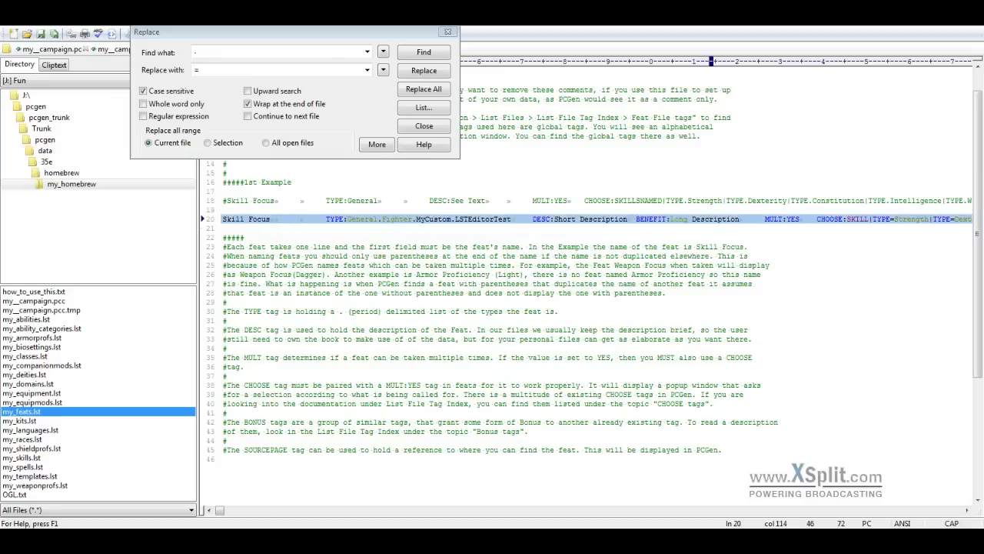
key(End)
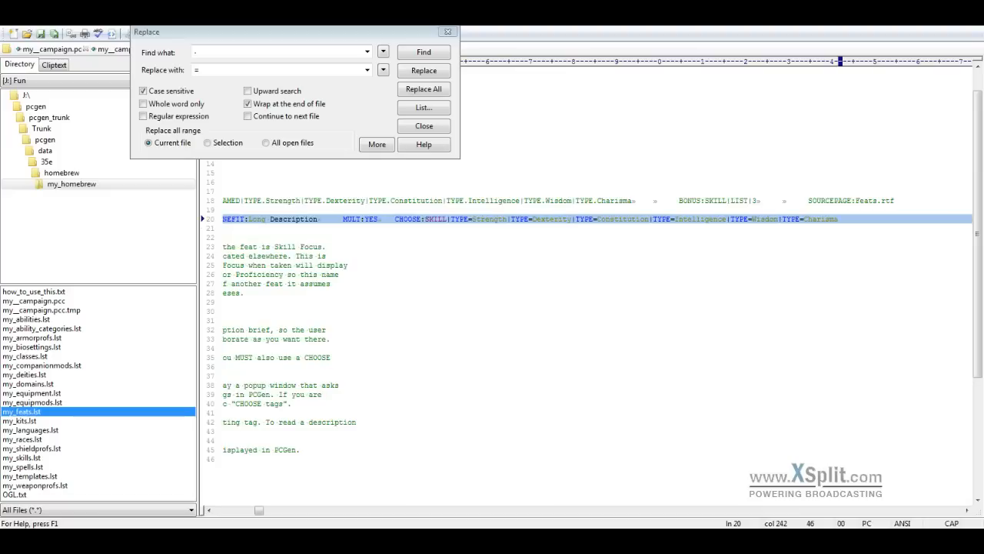
key(Tab)
text(bonu)
Finish line 20's skill bonus as BONUS:SKILL|%LIST|3|TYPE=NoStack.STACK, erasing trial type entries
key(BackSpace)
key(BackSpace)
key(BackSpace)
key(BackSpace)
text(BONUS:)
text(SK)
text(ILL|)
text(%)
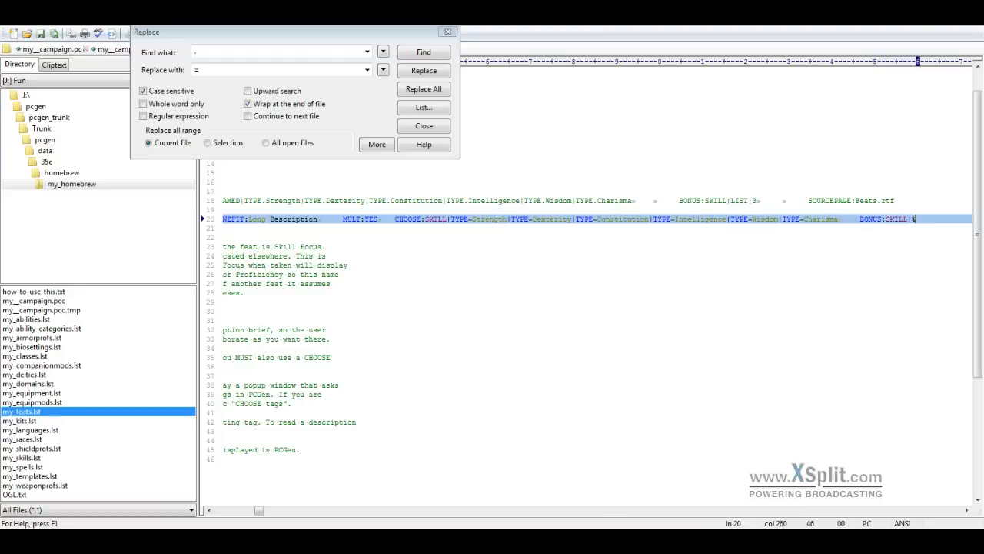
text(LIST)
text(|)
text(3)
text(|TPE)
key(Left)
key(Left)
text(Y)
key(End)
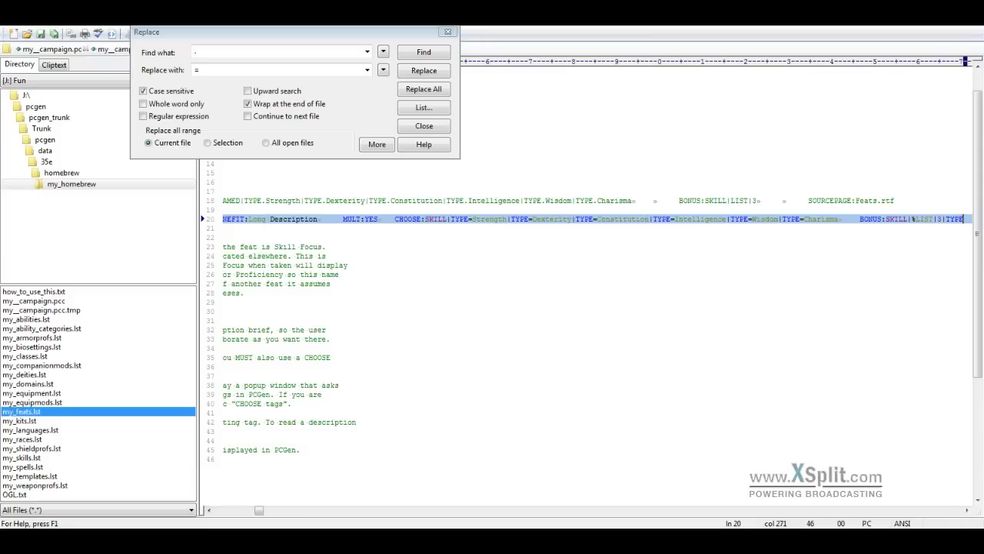
text(=)
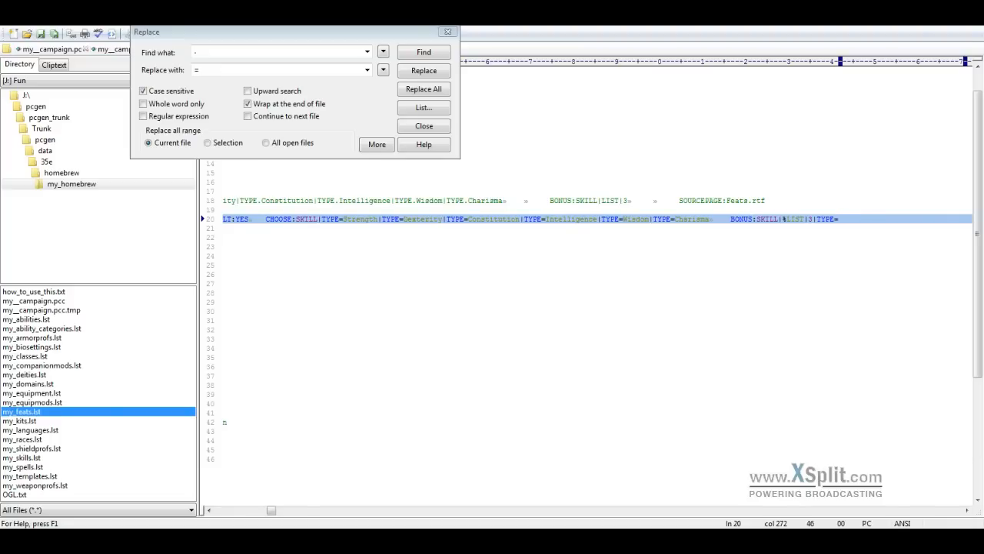
text(NoStack)
key(BackSpace)
key(BackSpace)
key(BackSpace)
key(BackSpace)
key(BackSpace)
key(BackSpace)
text(SkillFocus)
key(BackSpace)
key(BackSpace)
key(BackSpace)
key(BackSpace)
key(BackSpace)
key(BackSpace)
key(BackSpace)
key(BackSpace)
key(BackSpace)
key(BackSpace)
text(NoStack)
text(.STACK)
key(alt+Tab)
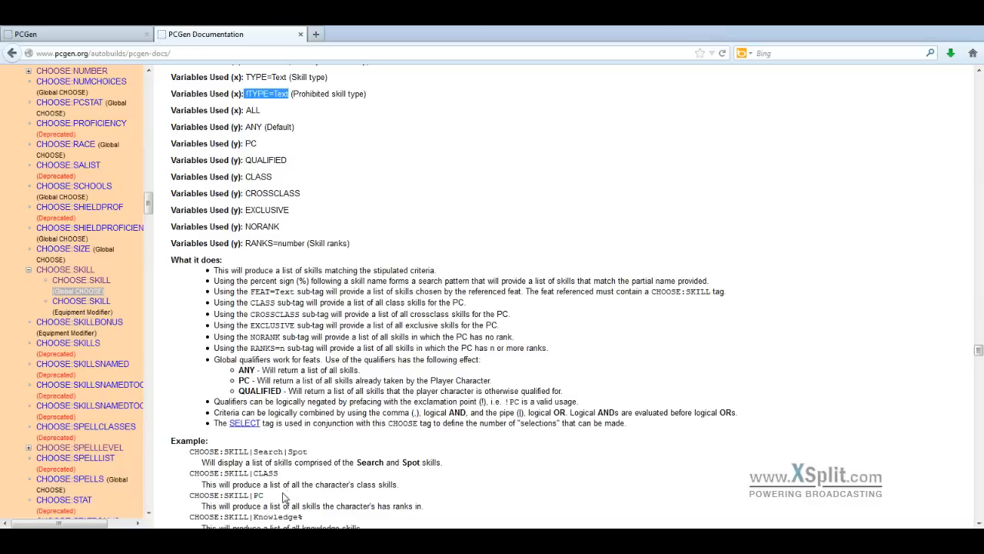
scroll(85, 269, up, 6)
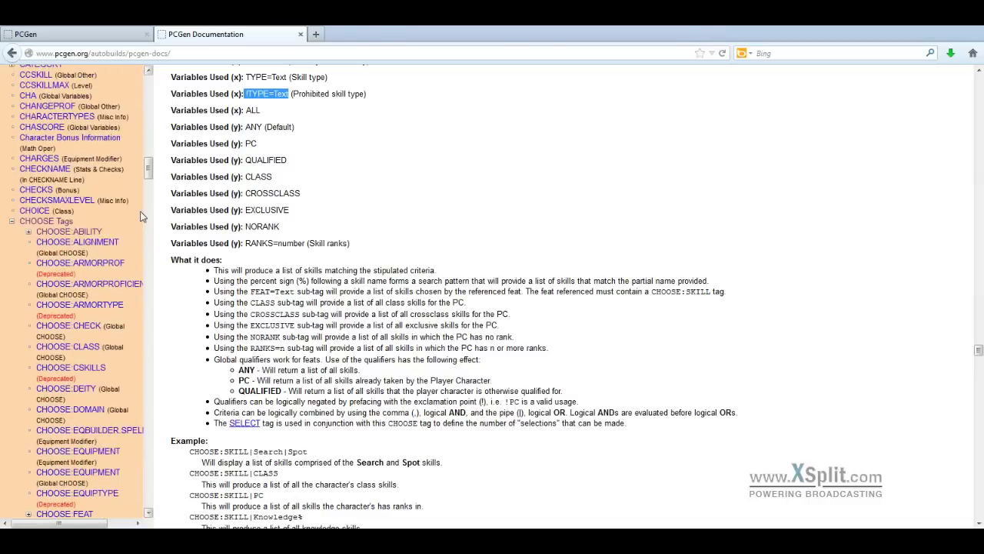
click(46, 221)
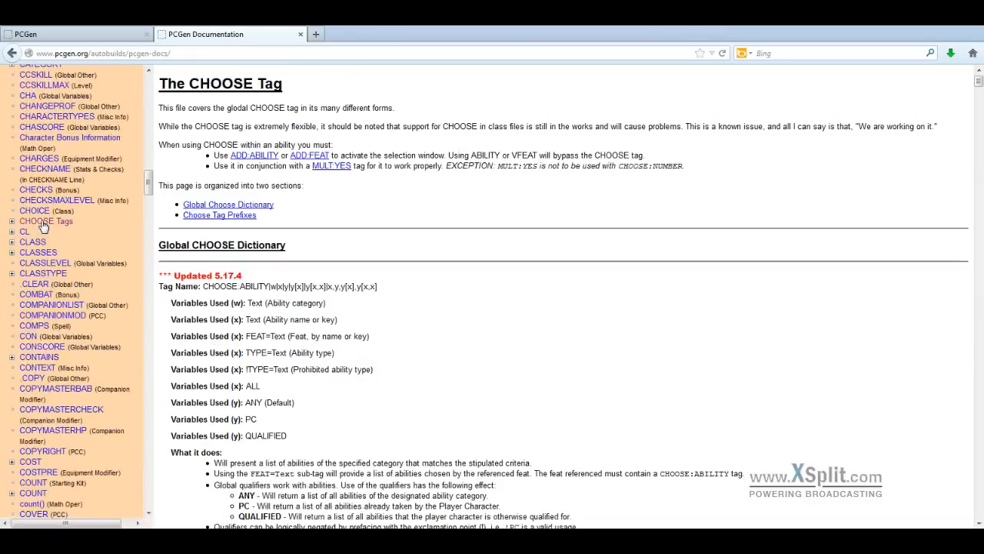
click(220, 215)
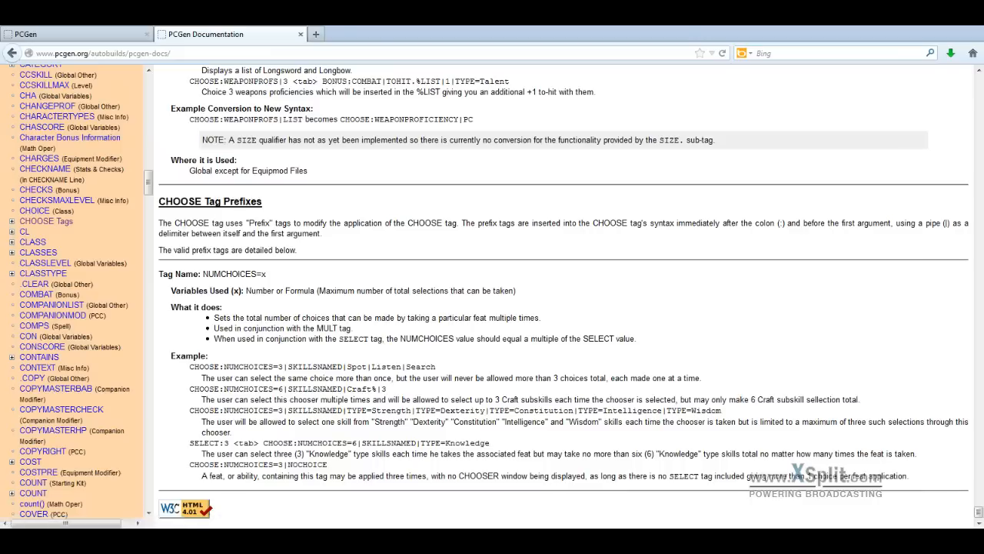
drag(224, 366, 278, 366)
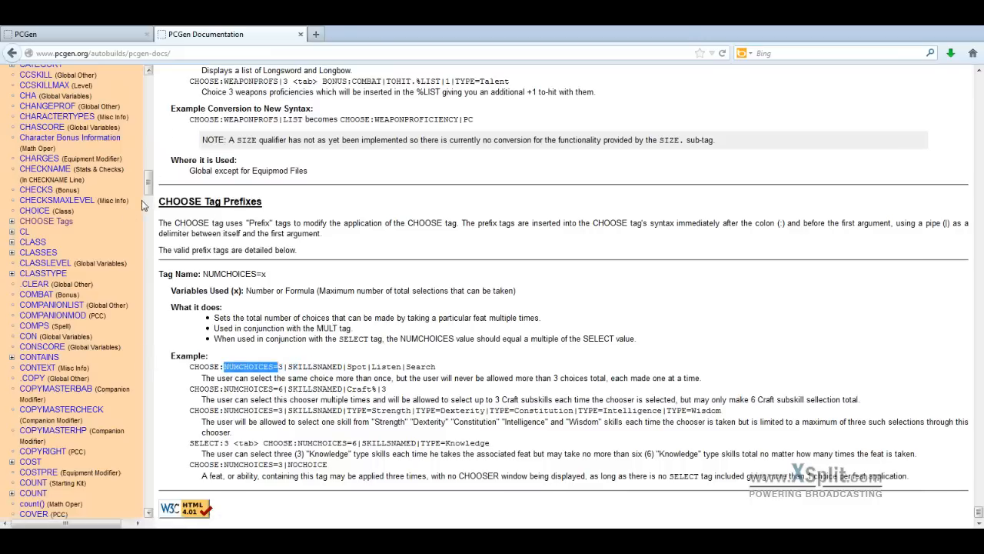
mouse_move(148, 183)
mouse_down()
mouse_move(150, 167)
mouse_move(149, 202)
mouse_move(148, 171)
mouse_up()
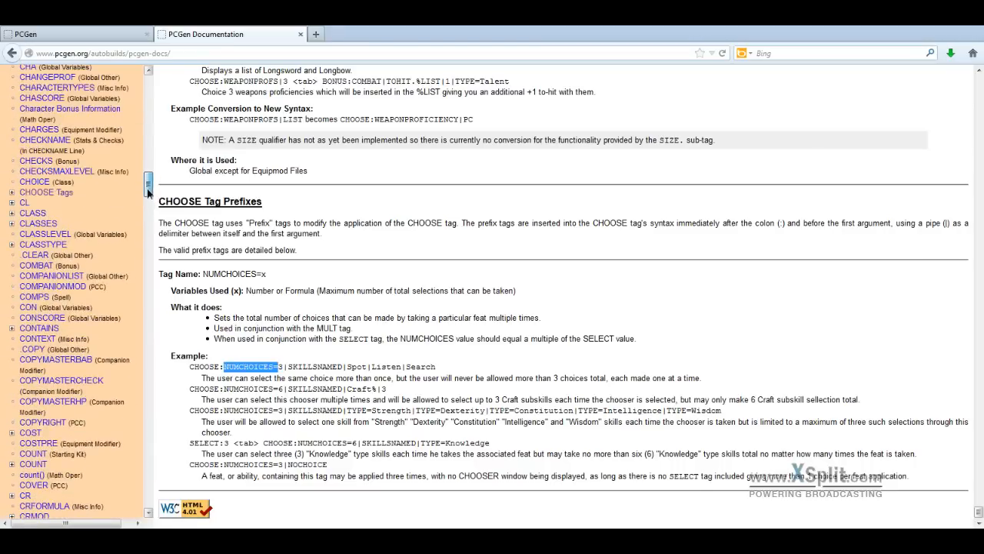
click(46, 192)
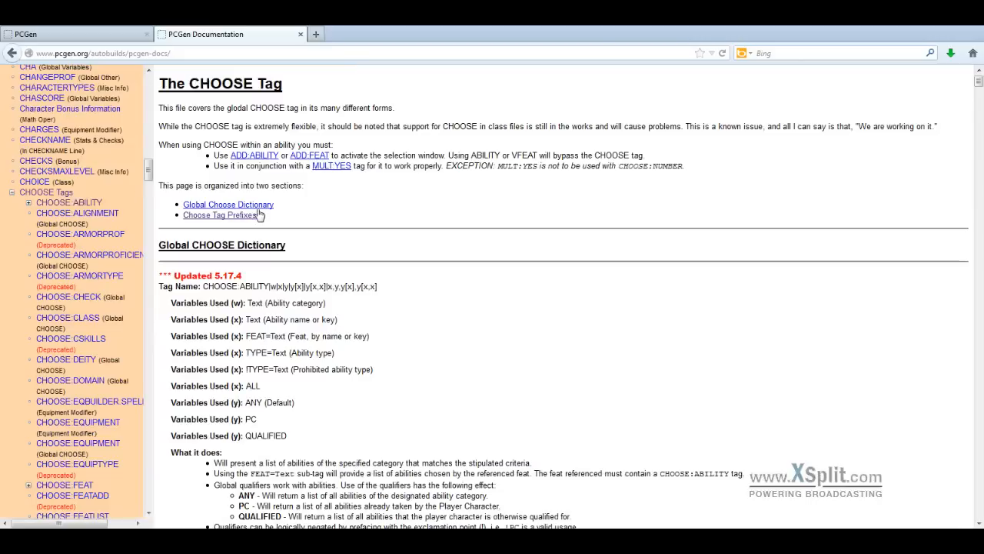
click(261, 206)
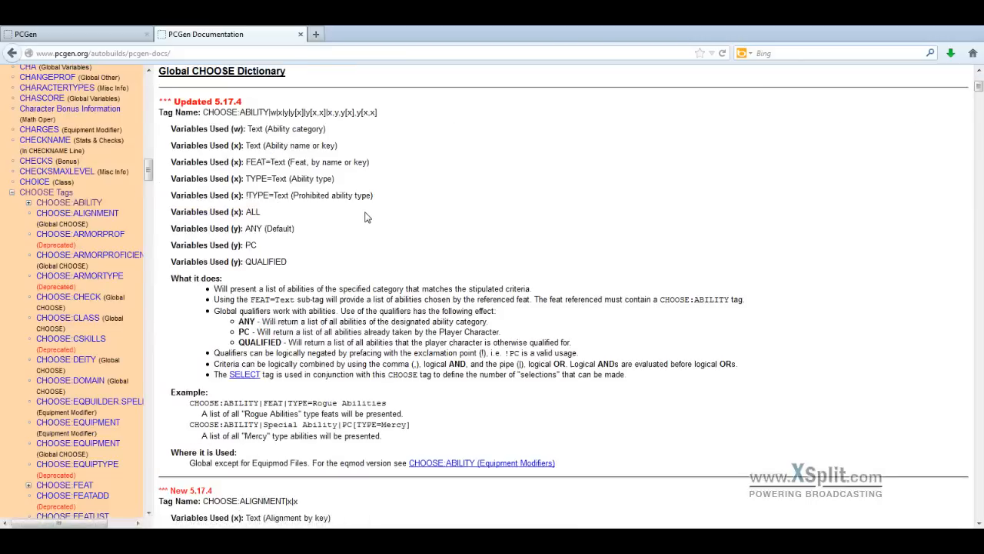
scroll(366, 216, up, 5)
scroll(366, 217, up, 2)
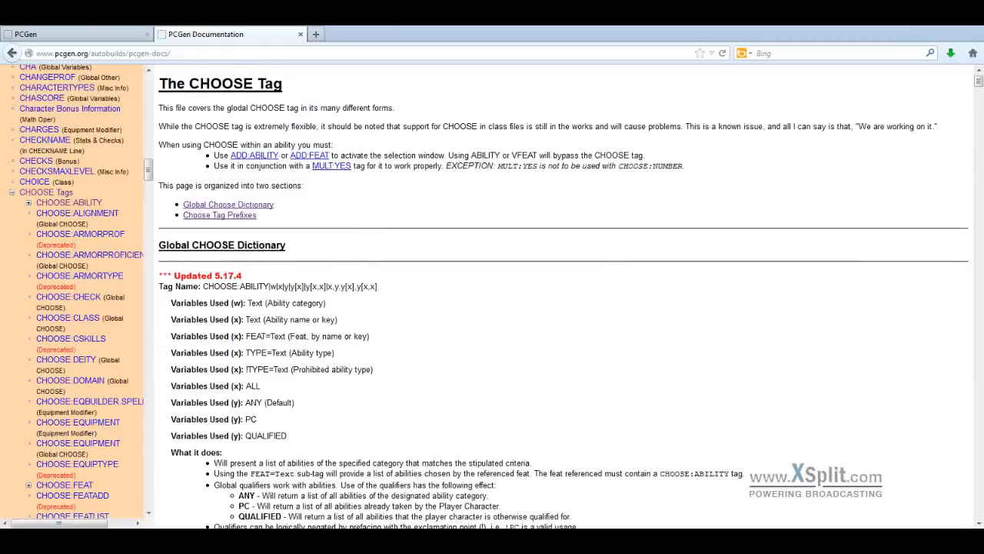
key(alt+Tab)
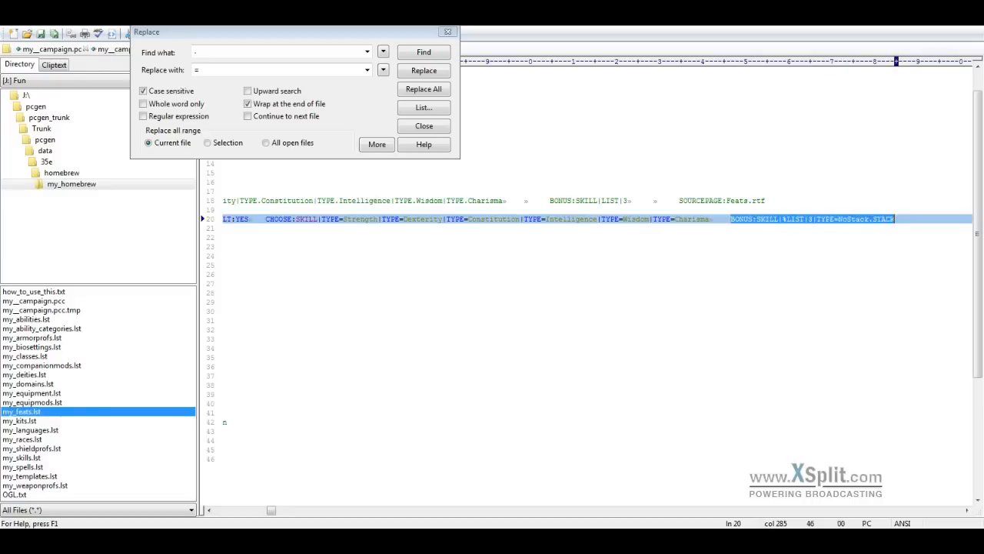
Replace %LIST in the bonus with LIST,Knowledge (Crafting), giving BONUS:SKILL|LIST,Knowledge (Crafting)|3|TYPE=NoStack.STACK
click(745, 219)
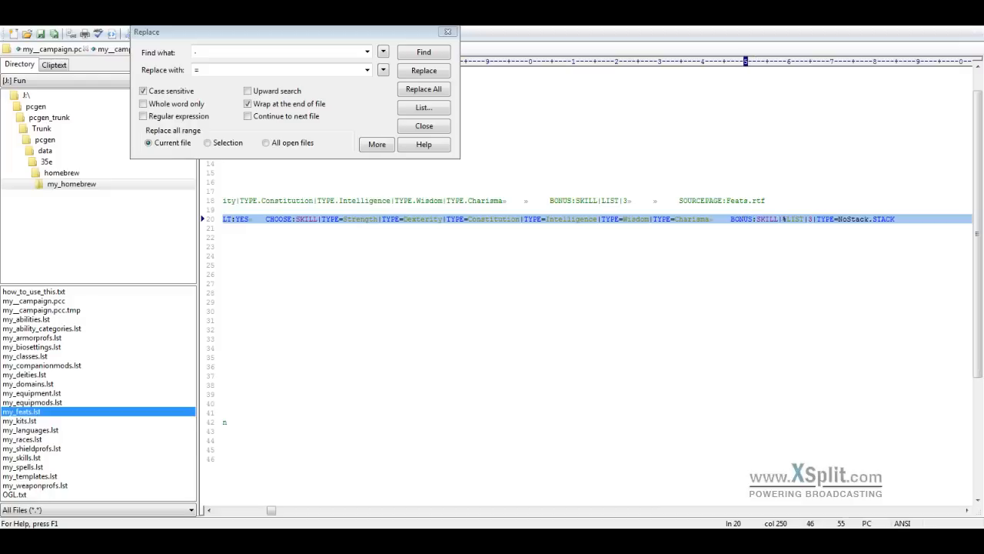
double_click(742, 219)
double_click(767, 219)
key(Delete)
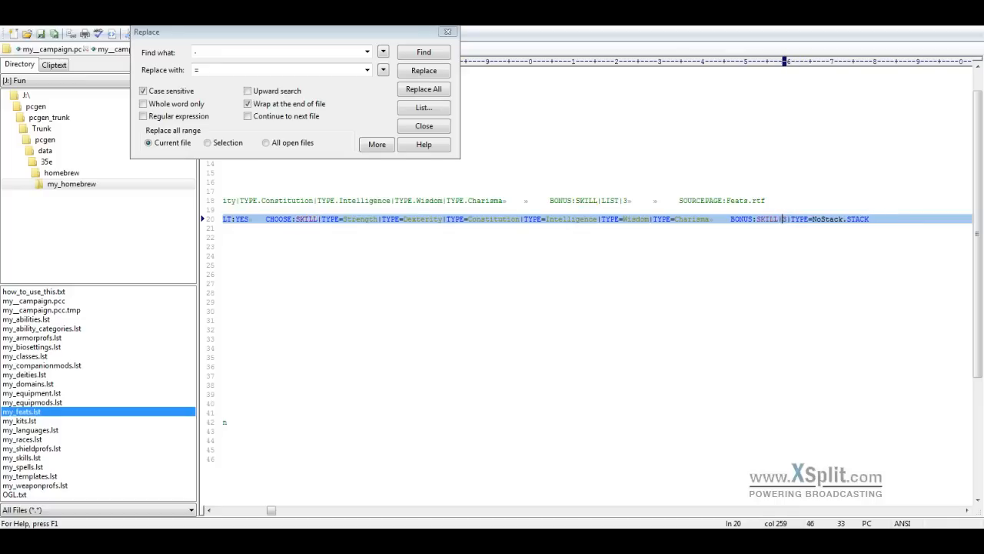
text(|)
text(LIST)
text(,Know)
text(ledge (C)
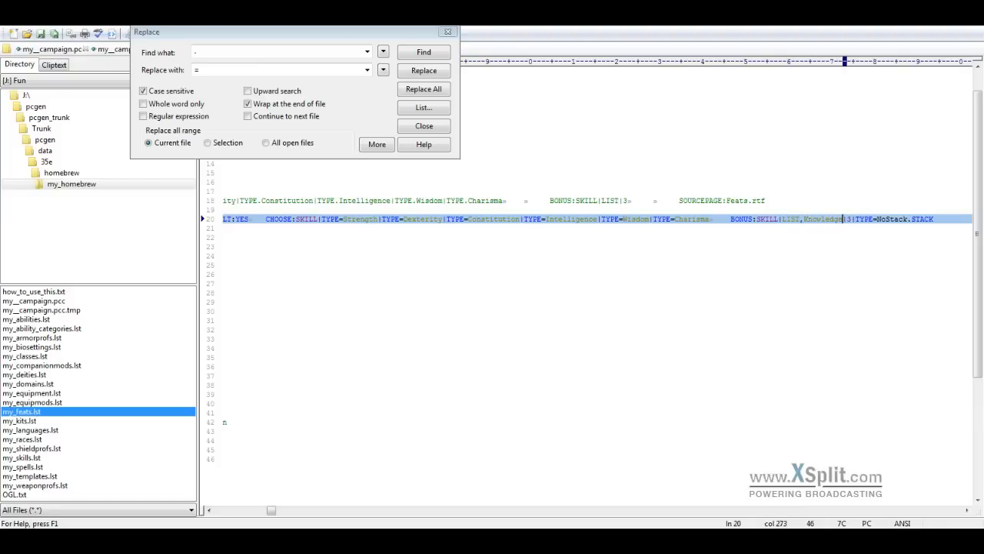
text(rafting))
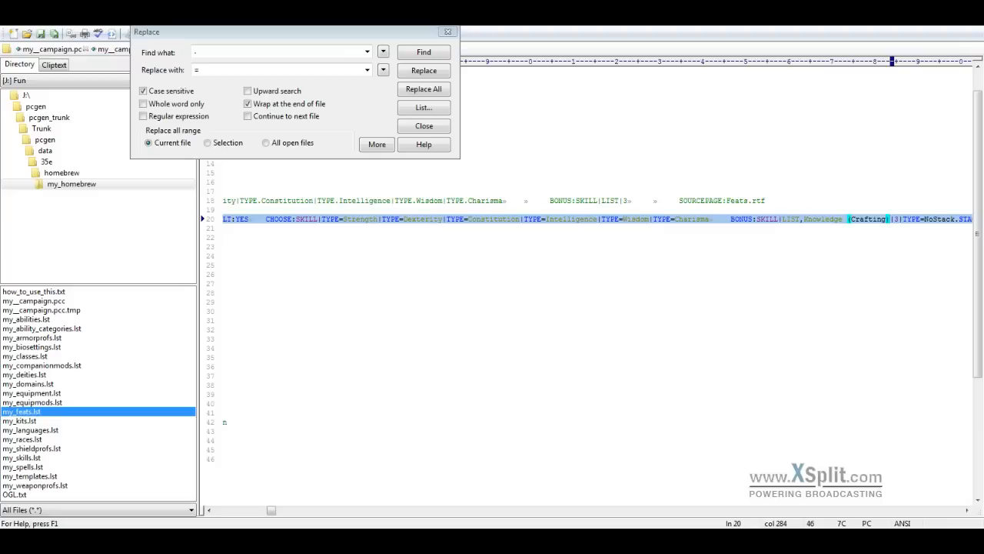
key(End)
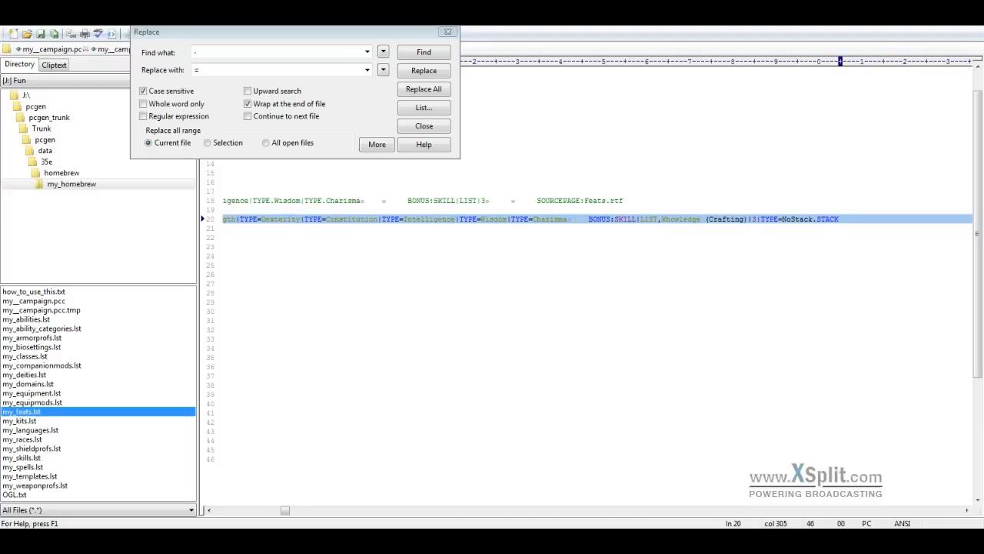
text(SOURCEP)
text(AGE:)
text(p.)
text(34)
key(BackSpace)
key(BackSpace)
key(BackSpace)
key(BackSpace)
text(Cust)
key(BackSpace)
key(BackSpace)
key(BackSpace)
key(BackSpace)
key(BackSpace)
key(BackSpace)
key(BackSpace)
key(BackSpace)
key(Down)
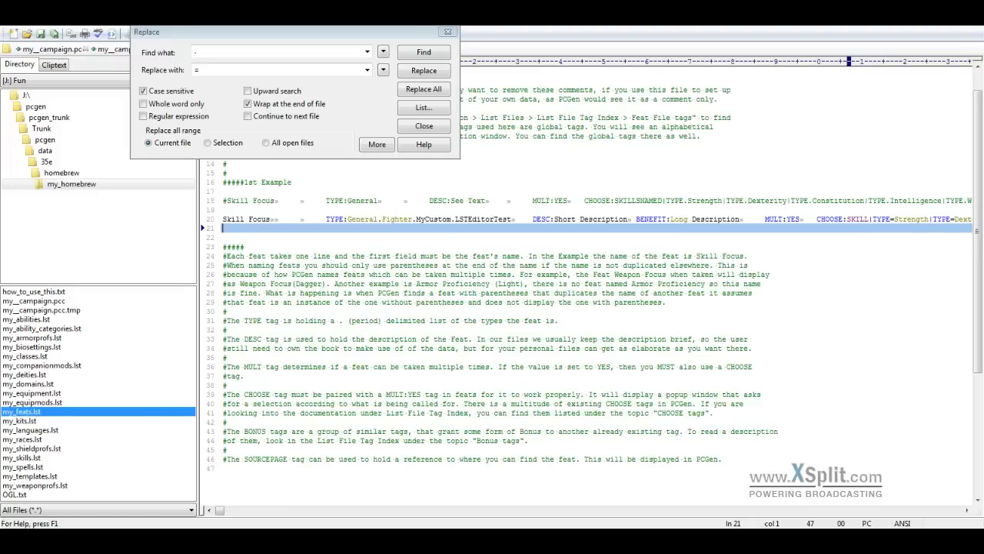
Compare line 20's Skill Focus feat against the commented example on line 18
triple_click(246, 201)
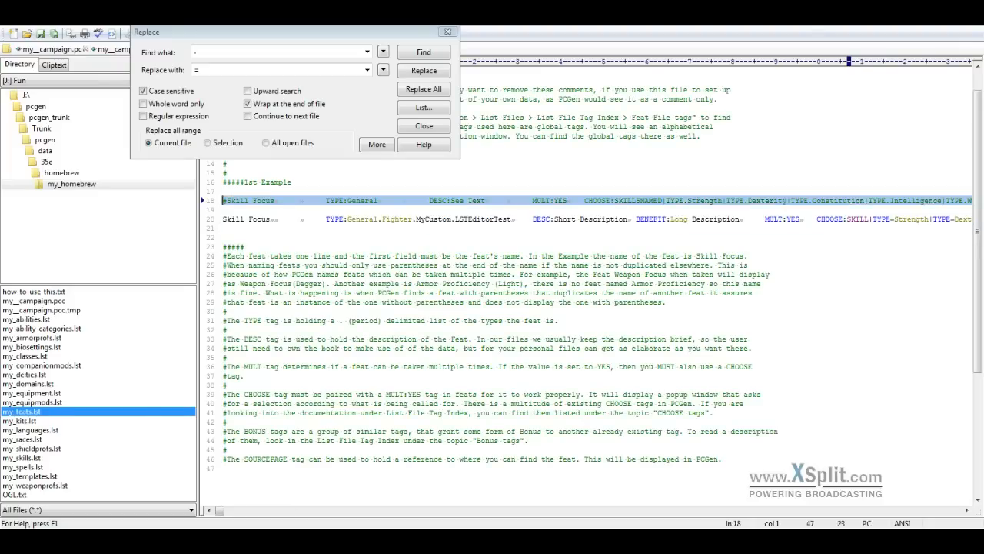
key(Down)
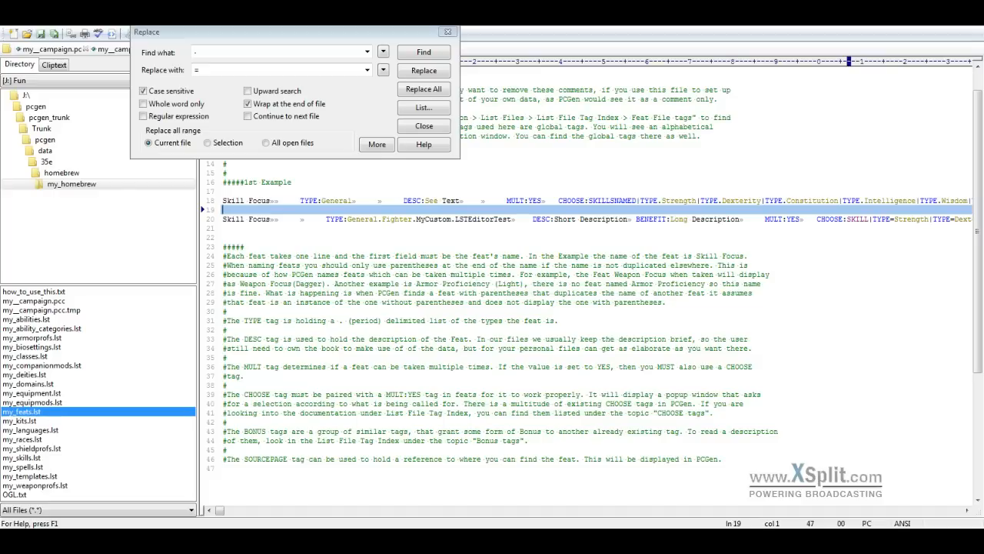
click(300, 219)
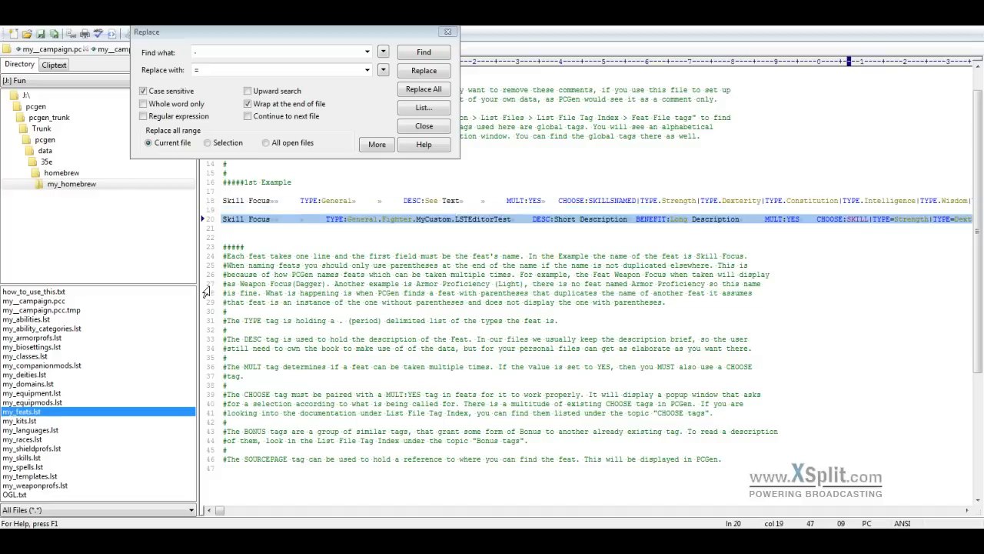
text(KE)
text(Y:Skill Focus)
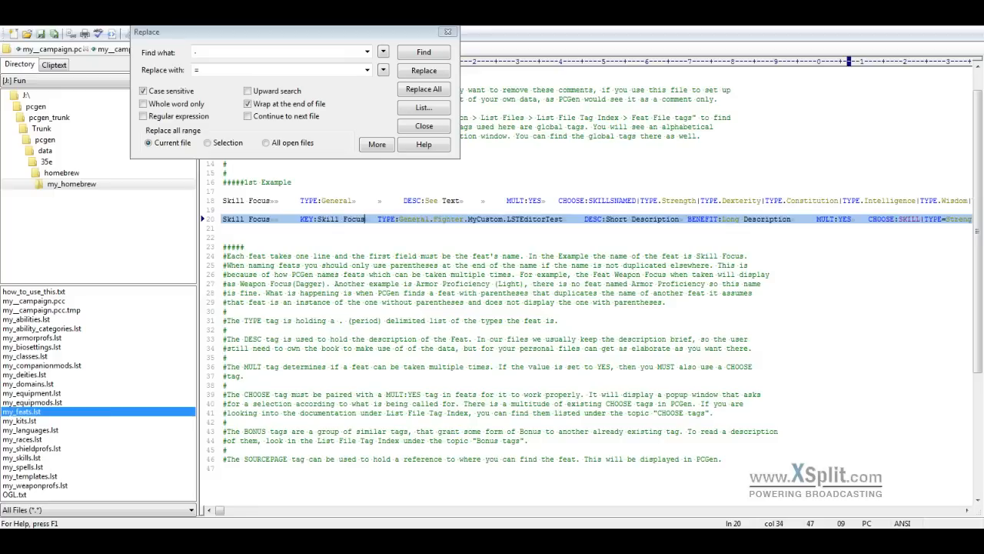
key(shift+Home)
key(shift+Up)
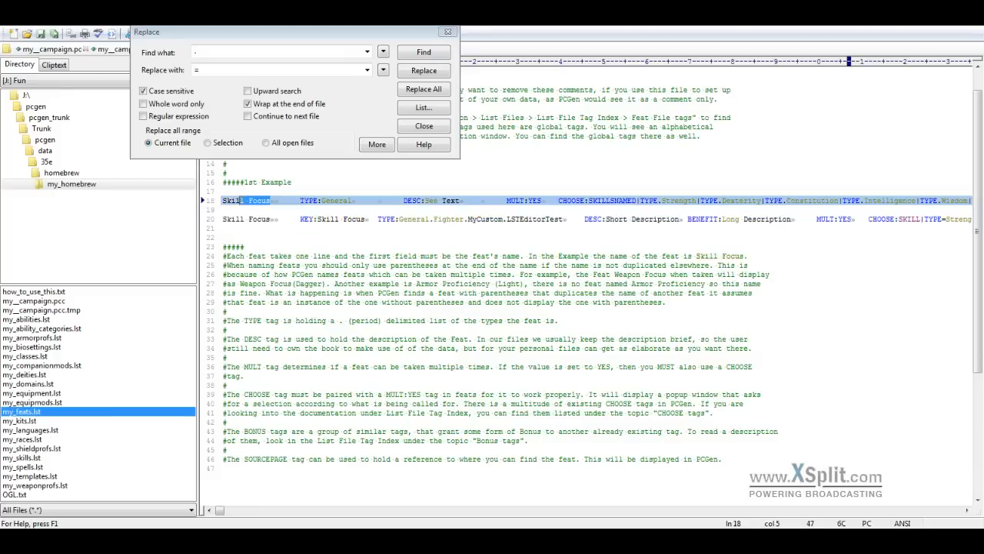
key(shift+Down)
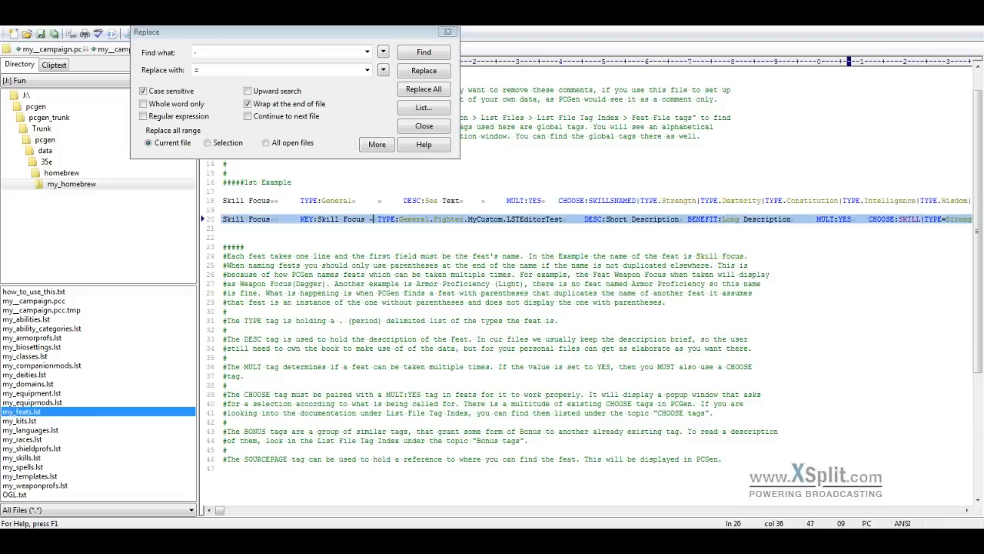
Add KEY:Skill Focus - Special after the feat name on line 20, tab-separated
key(Tab)
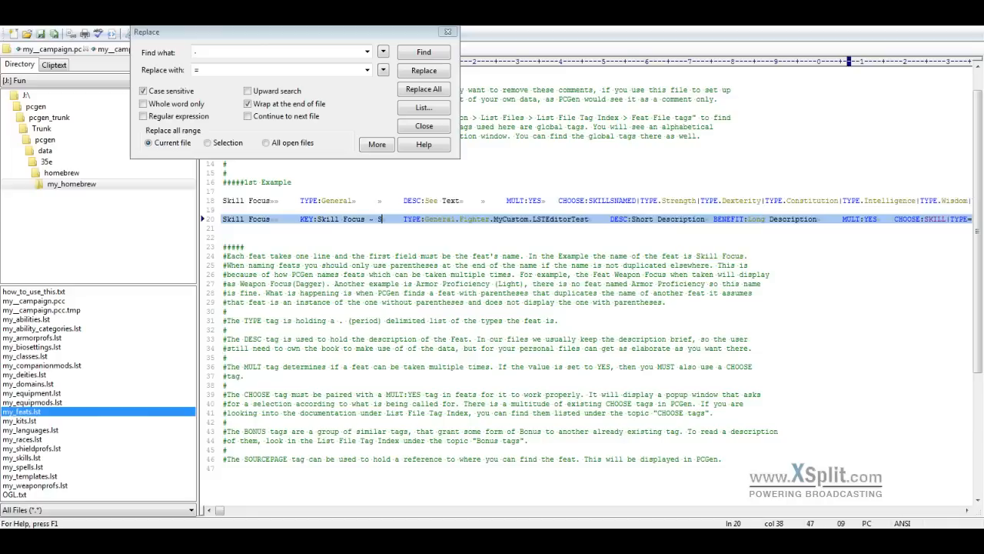
text(Special)
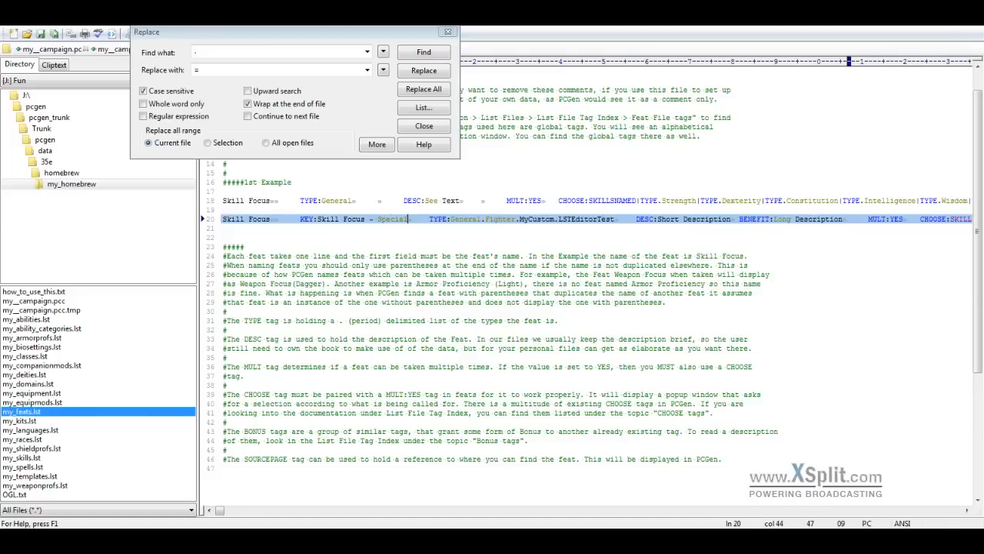
key(Left)
key(shift+Left)
key(shift+Left)
key(shift+Left)
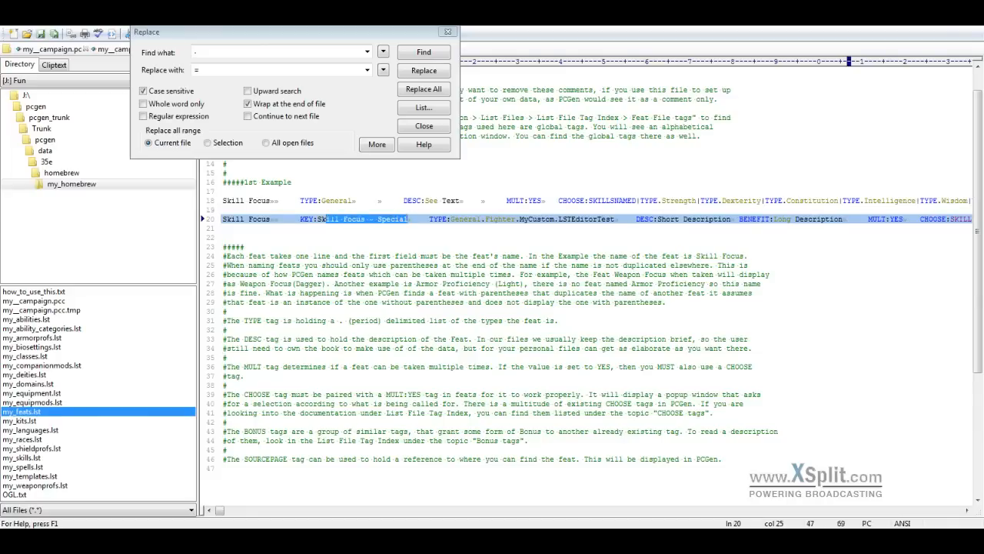
key(Down)
key(Down)
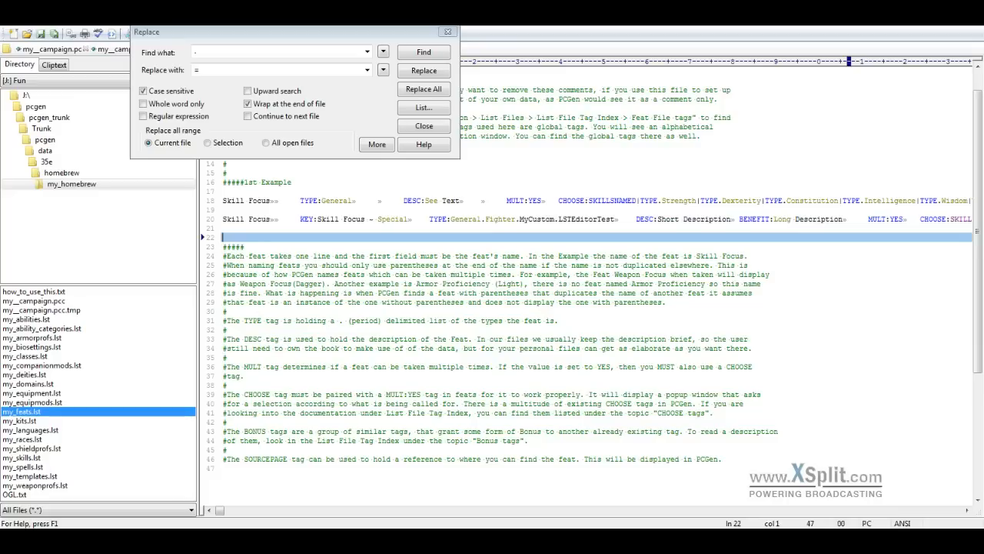
text(PREFEAT)
text(:1,S)
text(kill Focus)
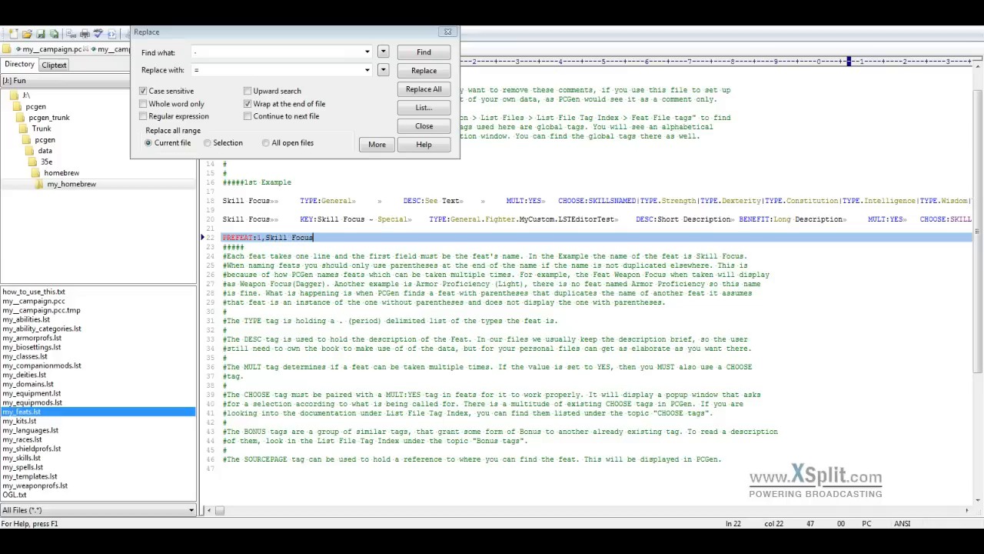
text( - Special)
Try an OUTPUTNAME tag after the KEY value on line 20, then remove it again
click(341, 220)
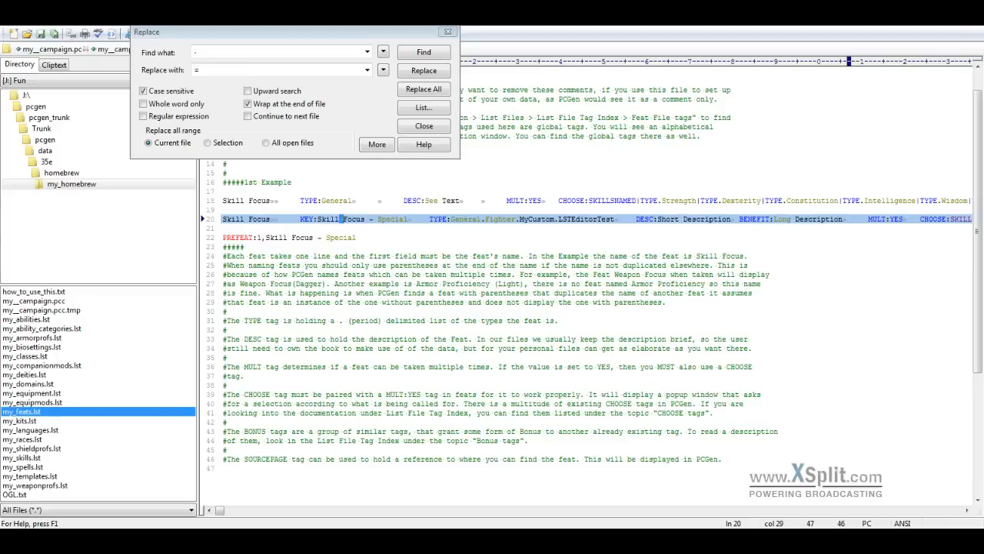
drag(270, 219, 222, 219)
click(408, 219)
text(OUTPUTNAME:)
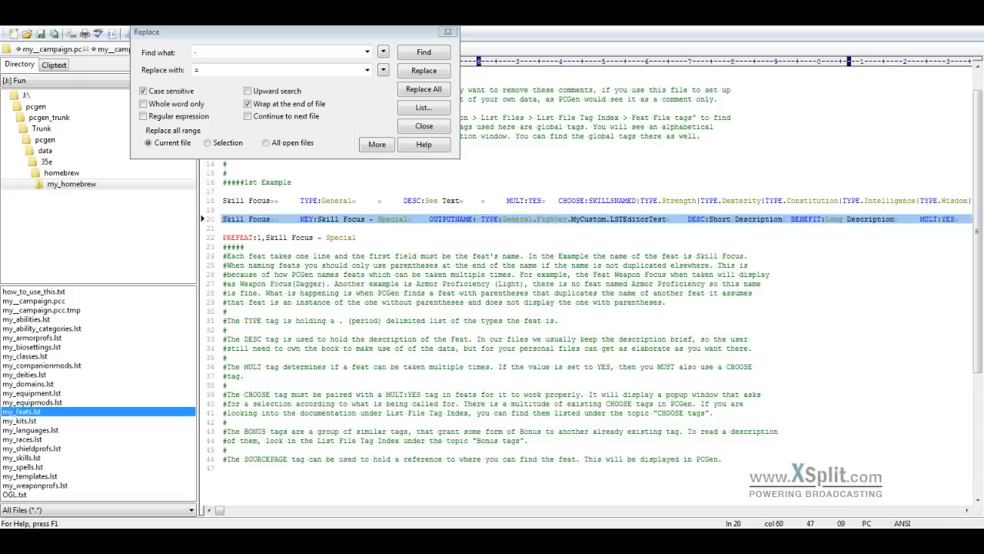
text(Magister	 Skill Focus)
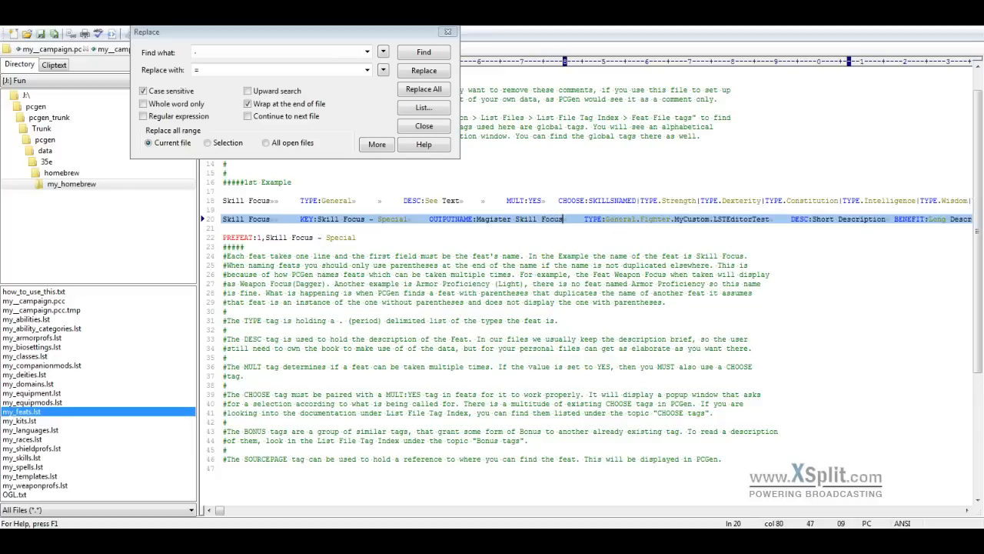
key(shift+Left)
key(shift+Left)
key(shift+Left)
key(shift+Left)
key(shift+Left)
key(Delete)
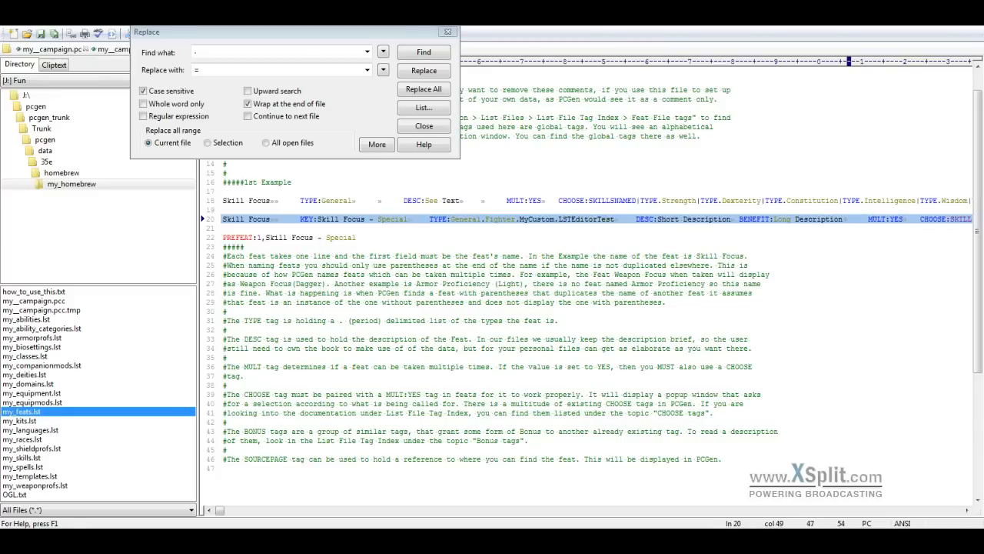
Delete the trial PREFEAT line 22 and open my_skills.lst for editing
click(213, 237)
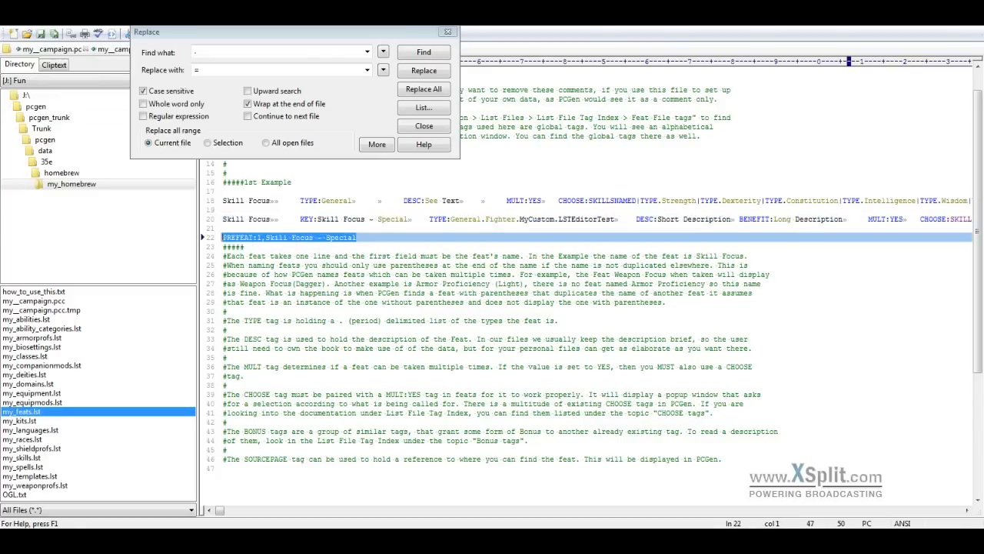
key(Delete)
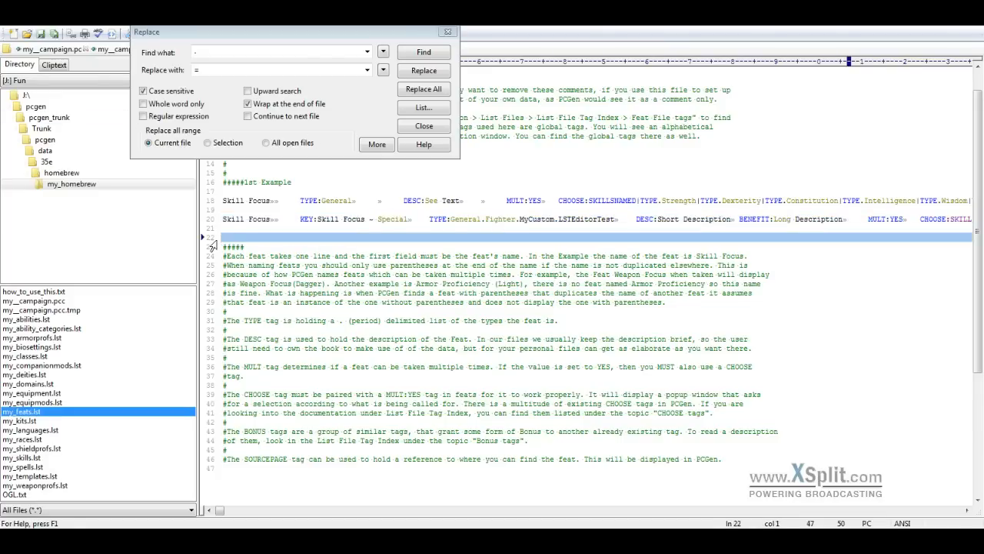
double_click(34, 458)
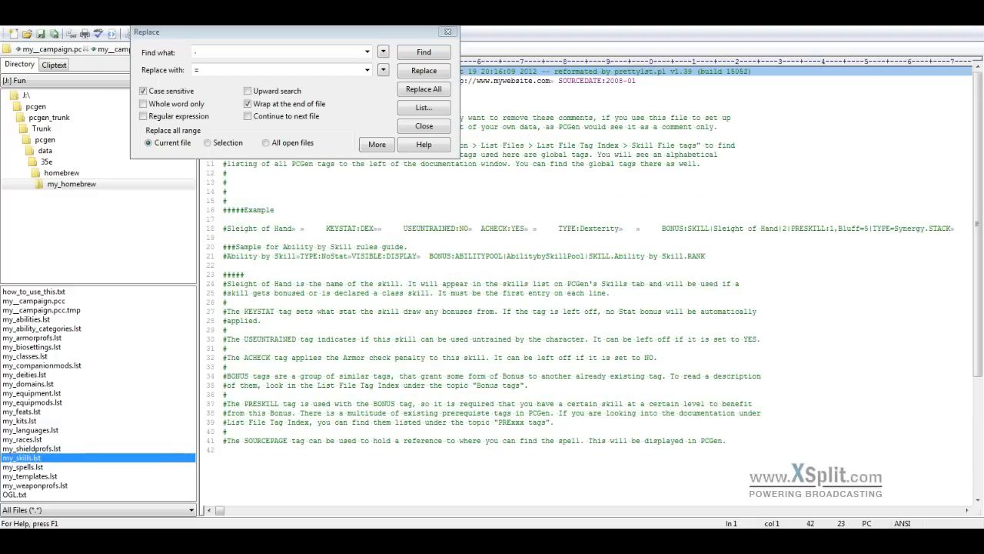
Uncomment the Sleight of Hand line and insert OUTPUTNAME:My Amazing Skills before KEYSTAT:DEX
click(212, 228)
key(Delete)
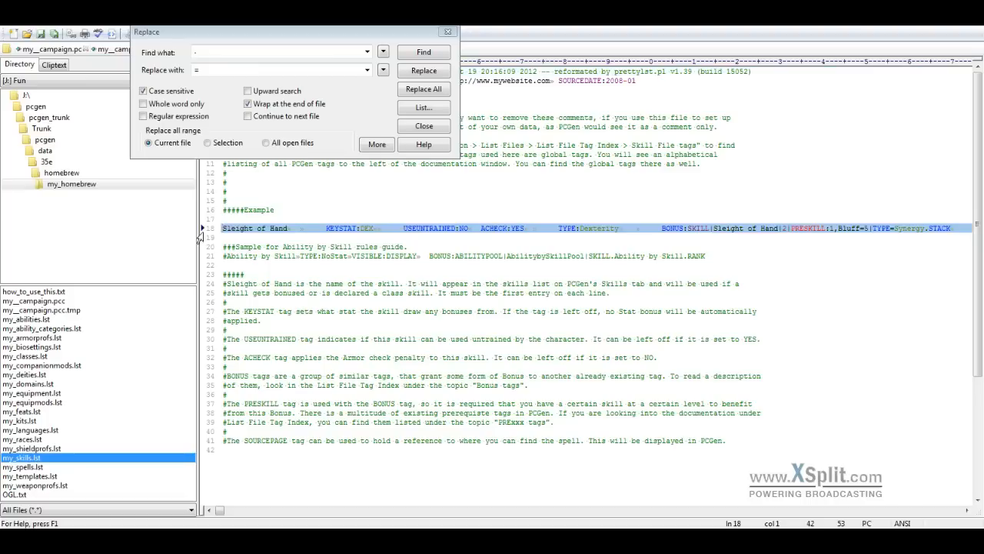
drag(222, 229, 288, 228)
key(Right)
key(Tab)
text(OUTPUTNAME:)
key(BackSpace)
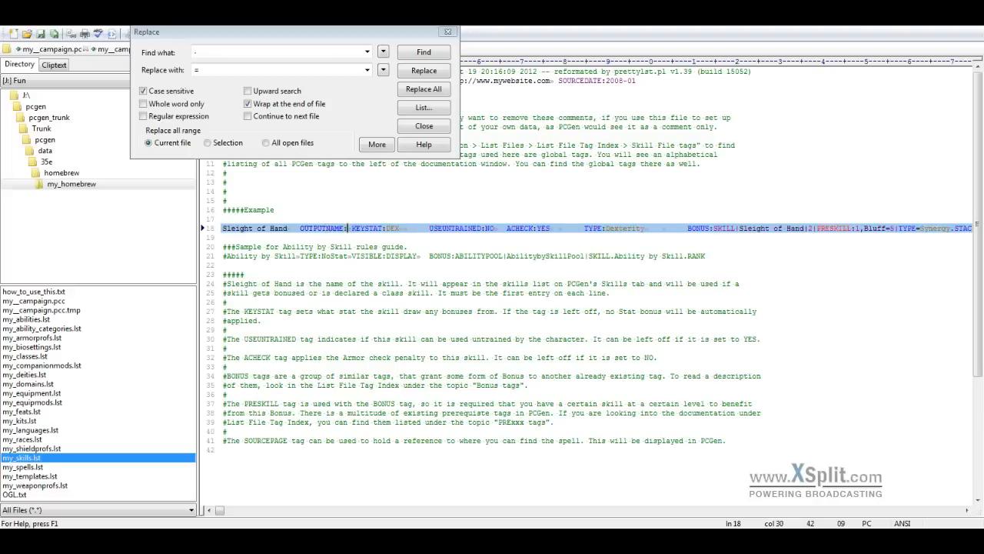
text(My Amazing Skills)
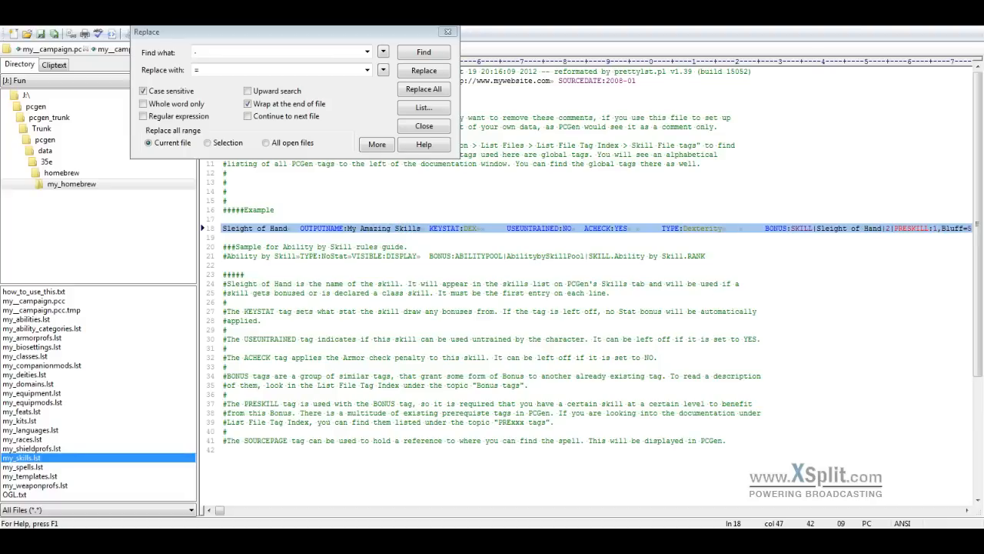
double_click(471, 228)
text(DEX)
key(ctrl+Right)
key(ctrl+shift+Right)
key(ctrl+shift+Right)
key(ctrl+shift+Right)
key(ctrl+shift+Right)
double_click(567, 229)
key(ctrl+shift+Right)
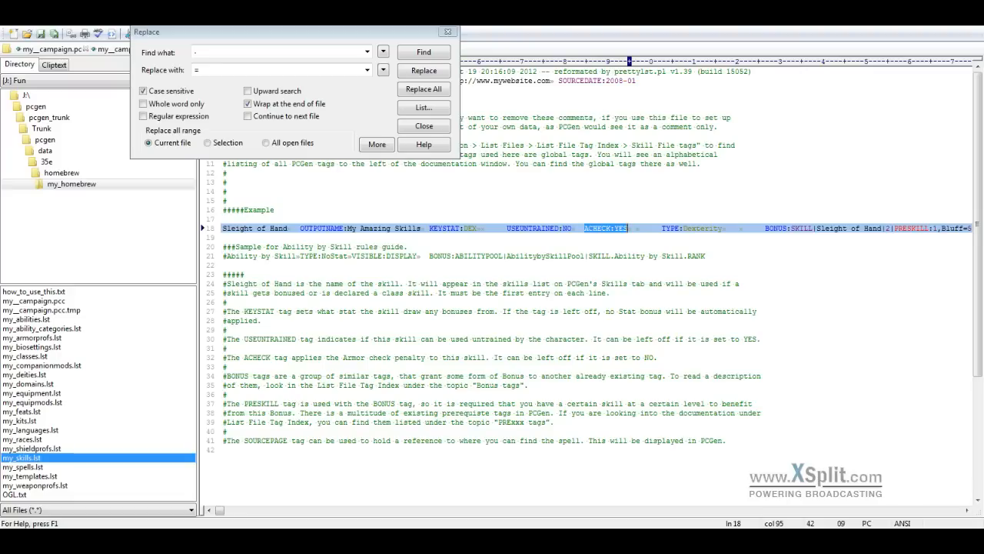
double_click(620, 228)
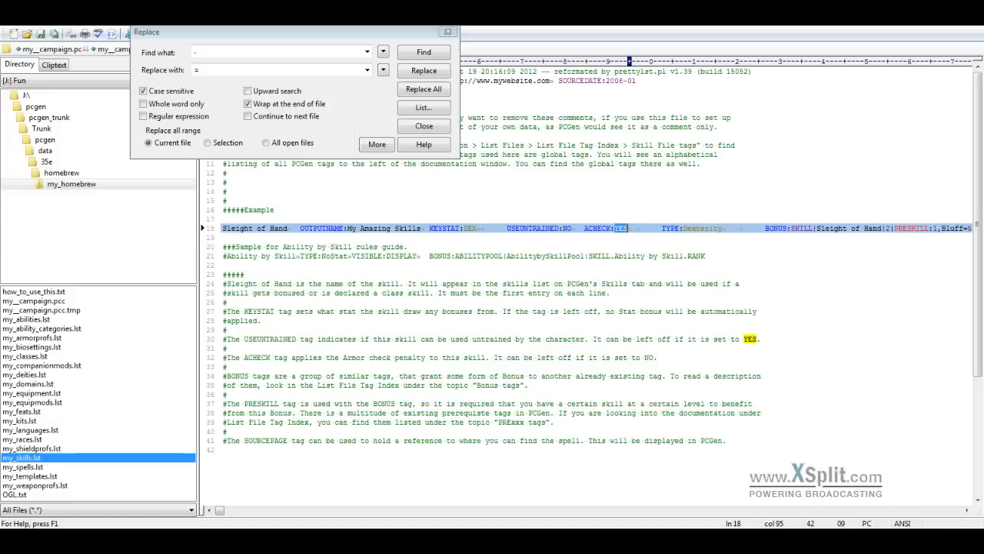
key(End)
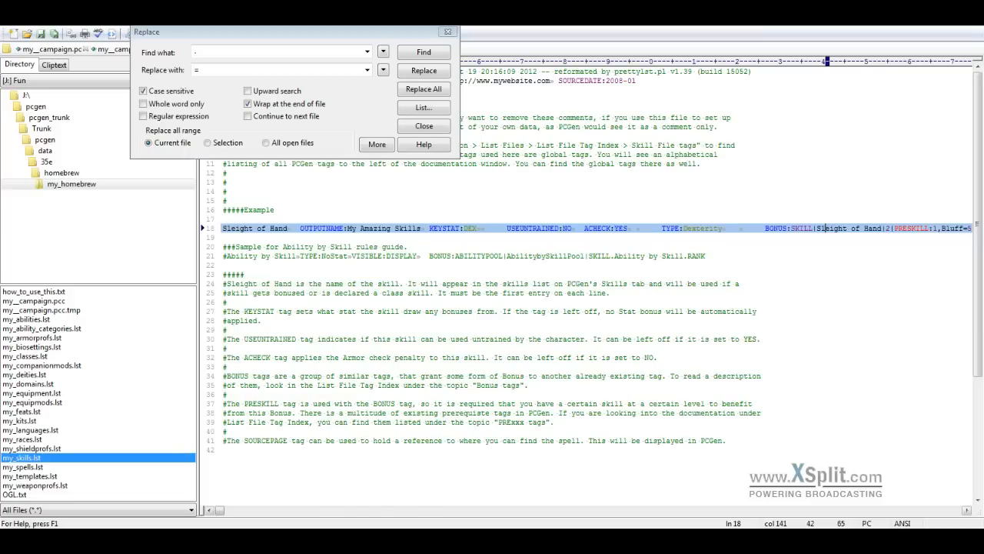
key(ctrl+End)
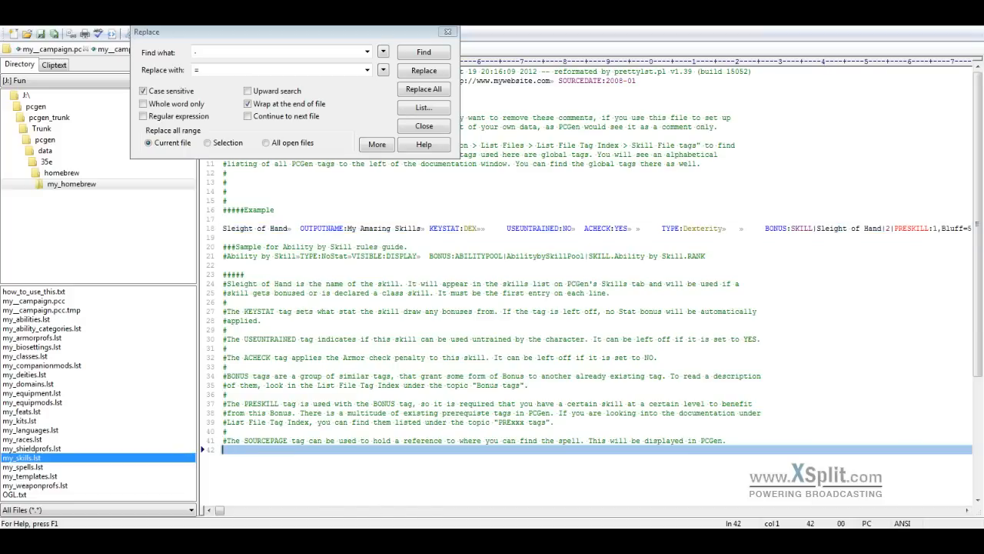
mouse_move(766, 229)
mouse_down()
mouse_move(883, 228)
mouse_move(819, 228)
mouse_up()
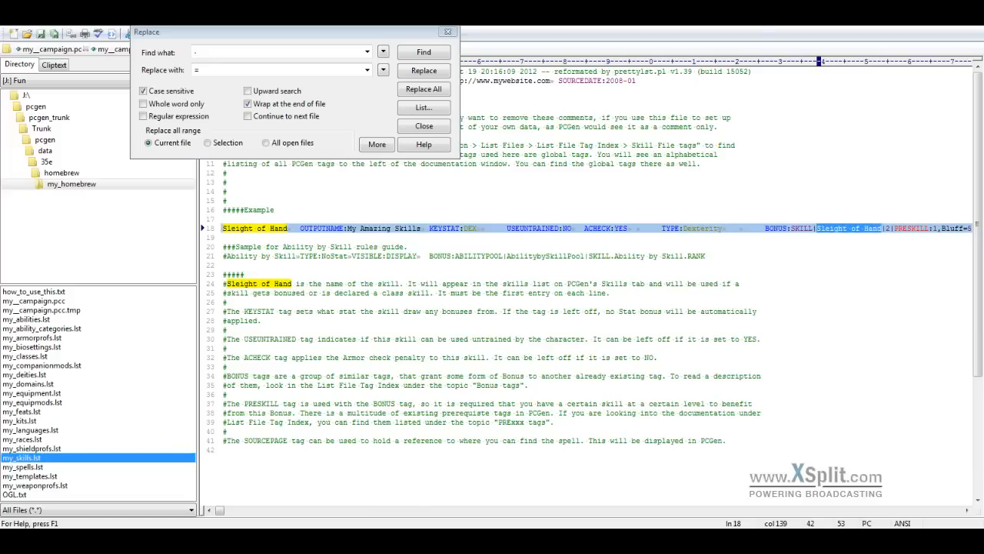
drag(886, 229, 891, 229)
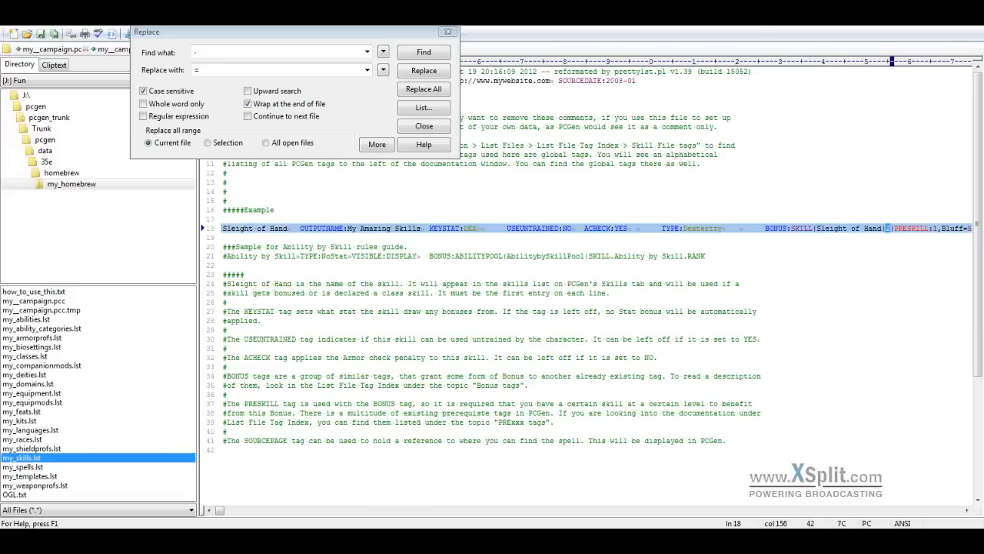
drag(892, 228, 977, 228)
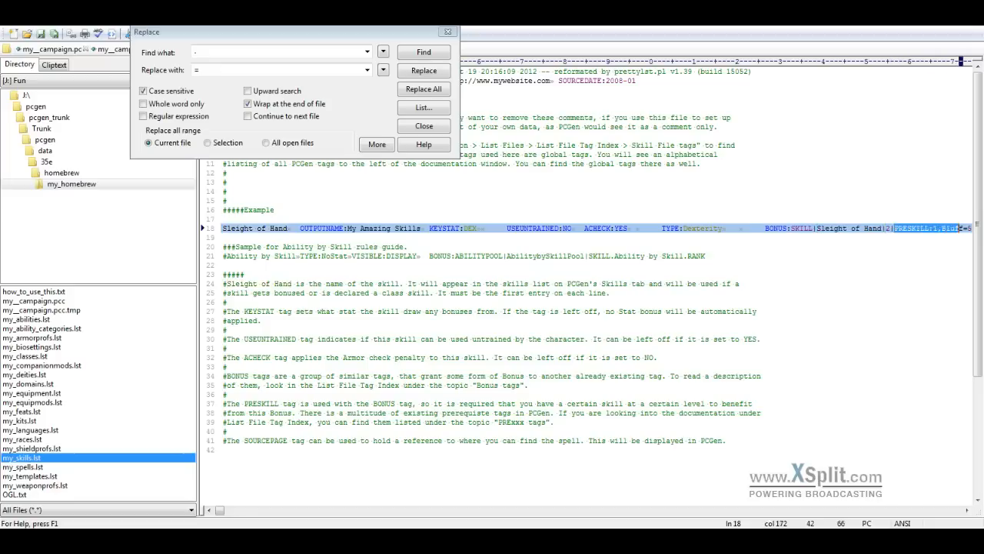
click(772, 228)
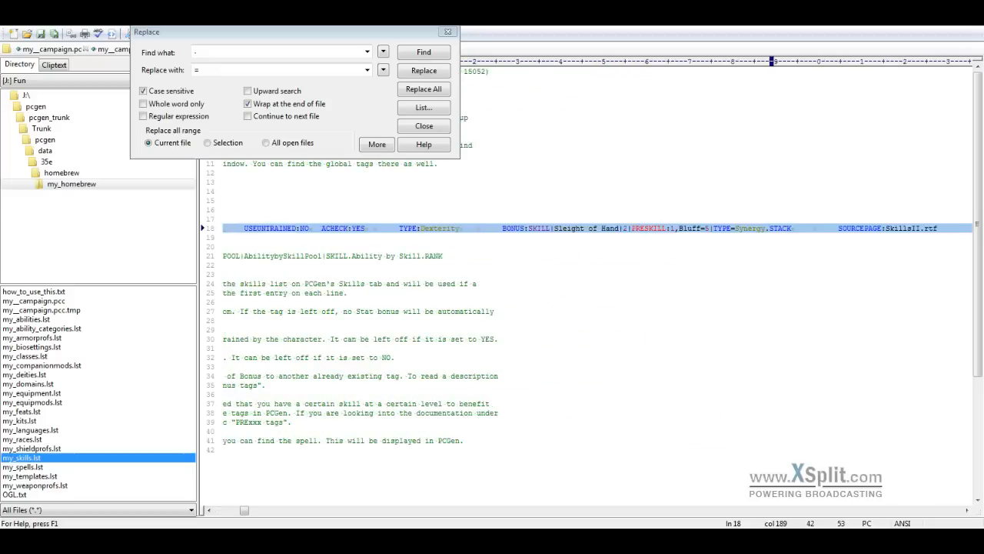
drag(710, 228, 938, 229)
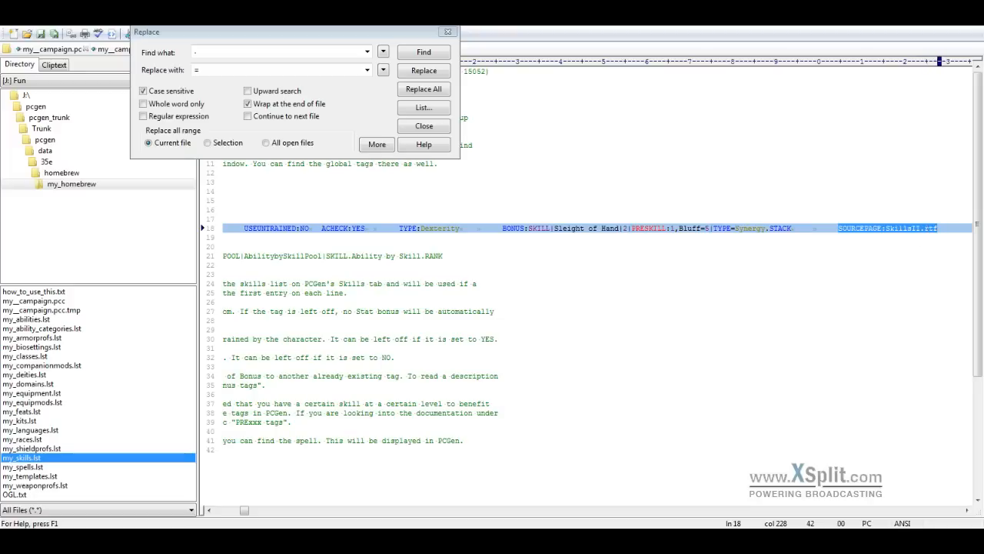
key(Right)
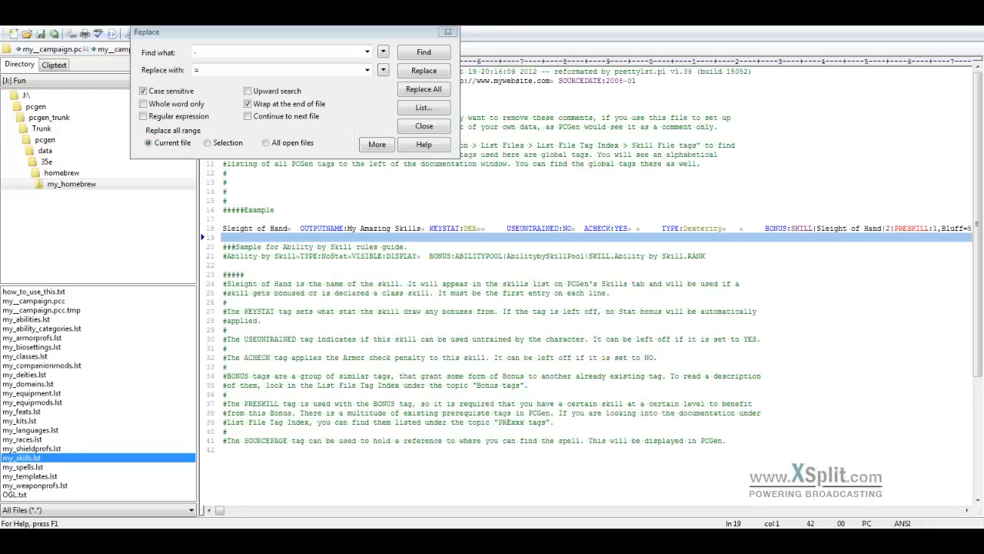
Add a new line Handyman with KEYSTAT:WIS below Sleight of Hand, dropping USEUNTRAINED:YES
key(Return)
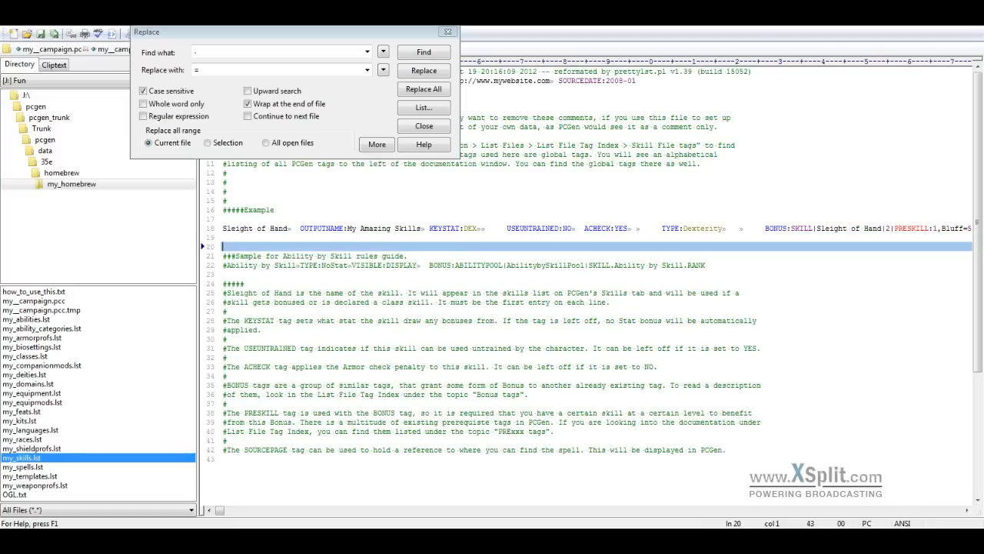
text(Handy)
text(man    )
text(KEYST)
text(AT:WIS)
text(	USEUNTRA)
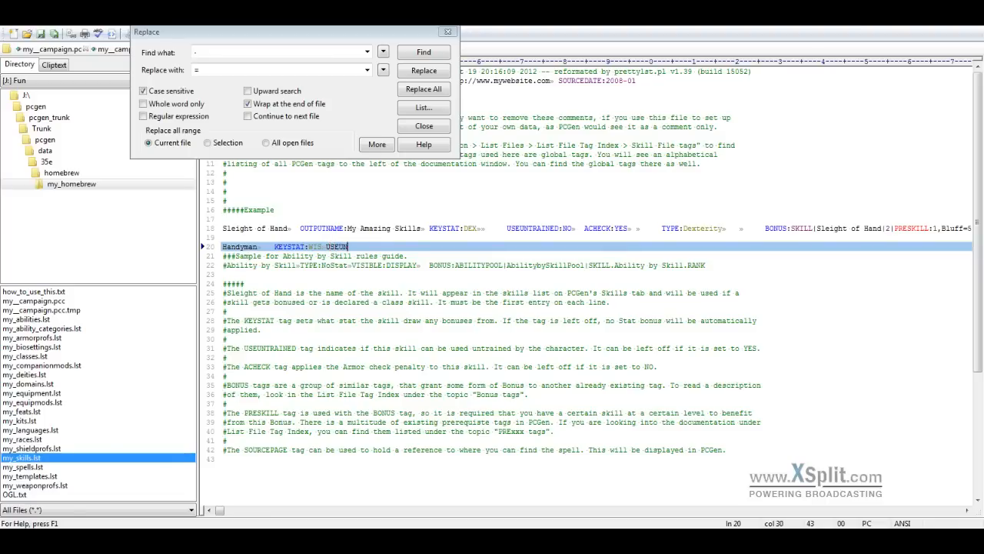
text(INED:)
text(YES)
key(ctrl+shift+Left)
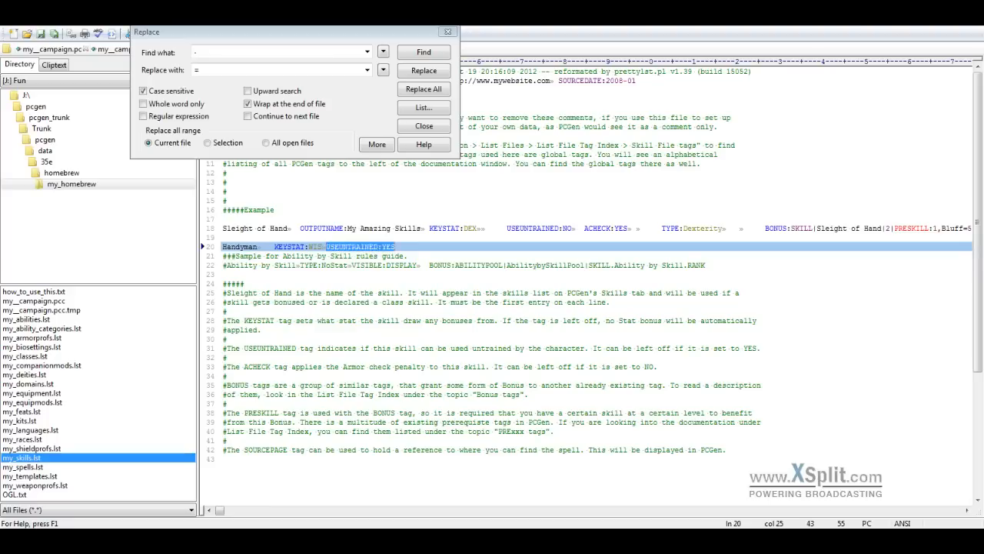
key(Delete)
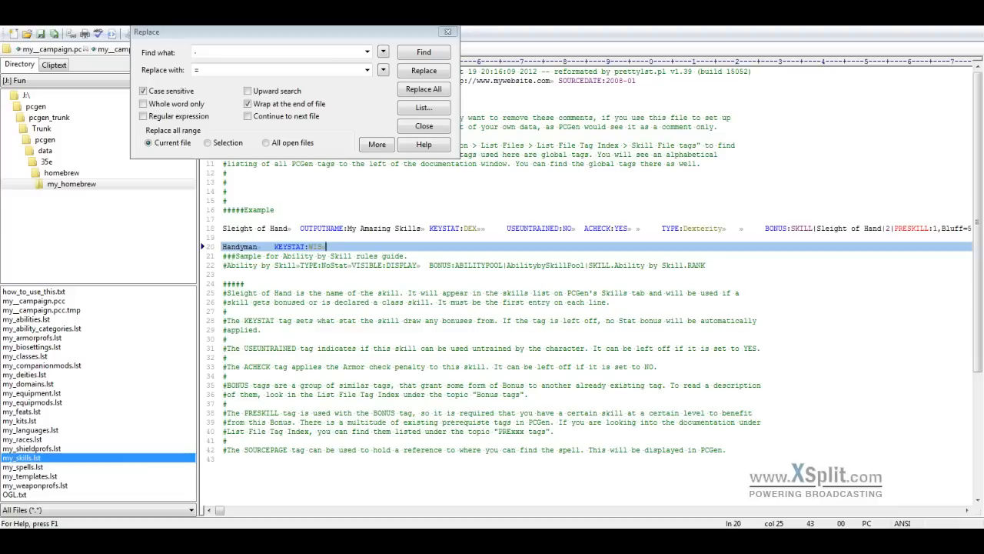
text(TY)
text(PE:)
text(Dea)
text(terity)
text(.)
text(Handyma)
text(n)
text(.Custom)
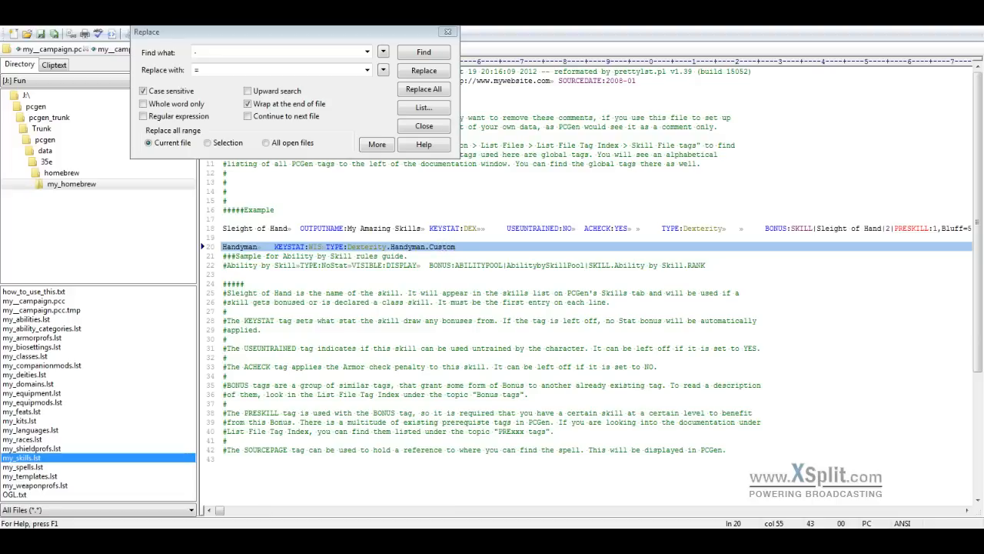
Add TYPE:Dexterity.Handyman.Custom after KEYSTAT:WIS on the Handyman line
key(Tab)
text(BONUS:SKILL|TYPE=)
End the Handyman line with BONUS:SKILL|TYPE.Craft|2|PRESKILL:1,Handyman=5 and a blank line below
key(BackSpace)
text(.Craf)
text(t|2)
text(|)
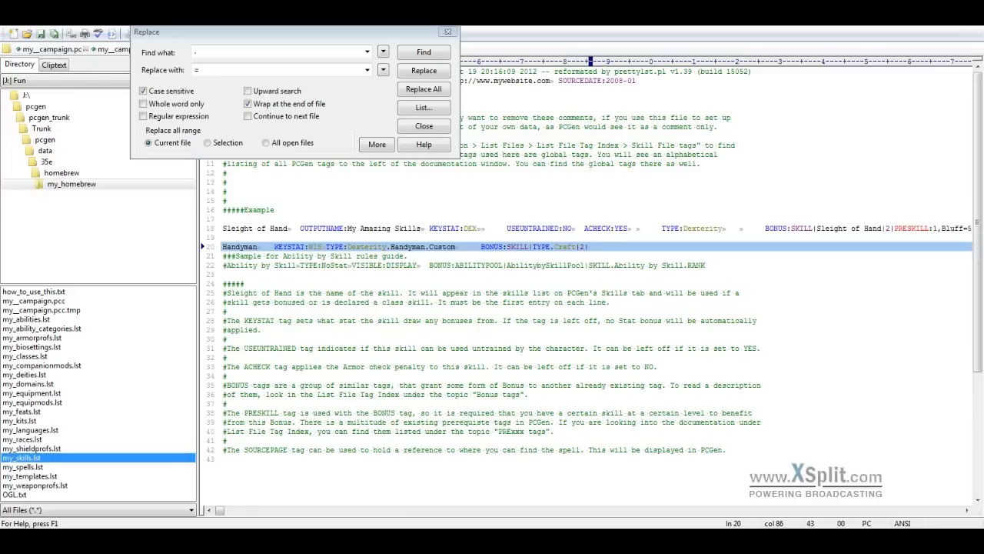
text(PRESKILL:1,)
text(Handyman=5)
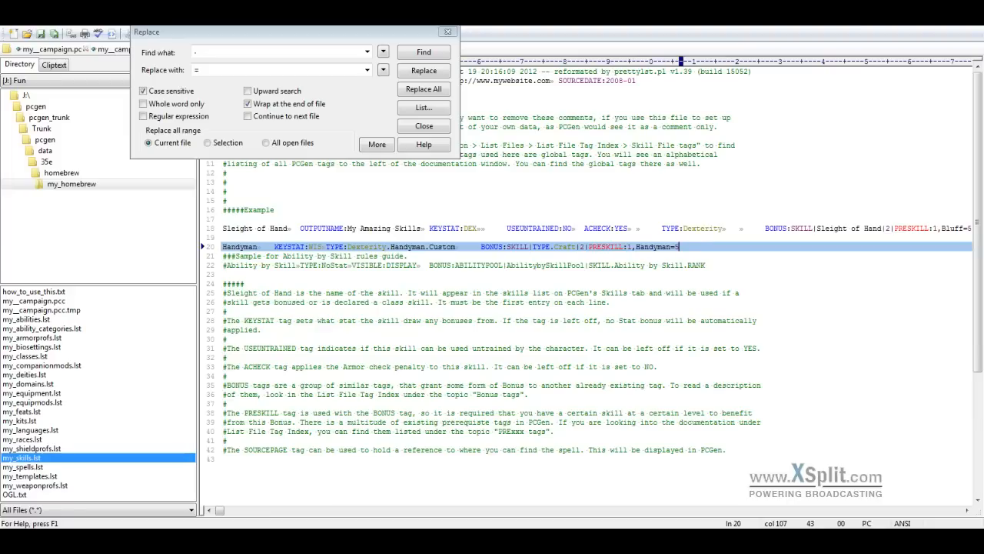
key(Return)
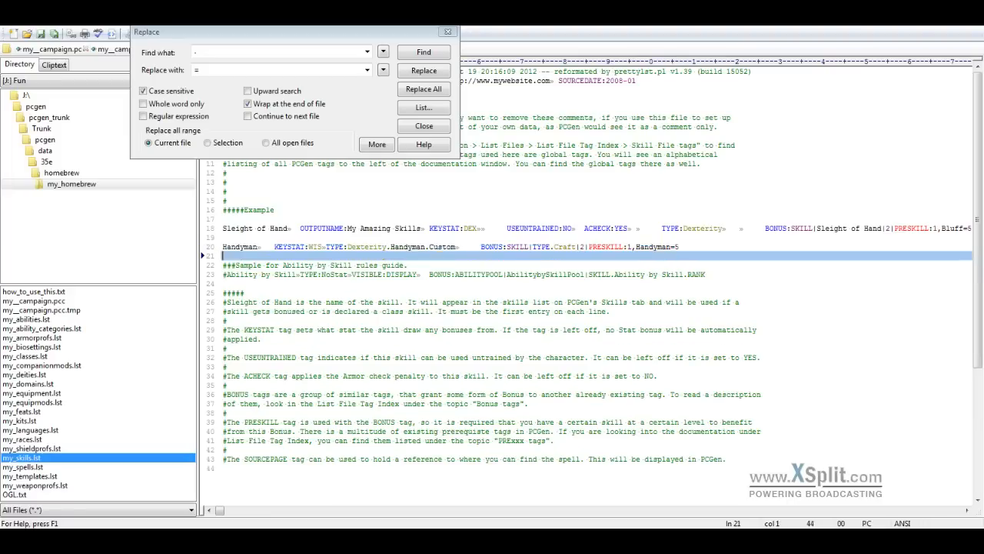
Add another blank line below the finished Handyman skill line
key(Return)
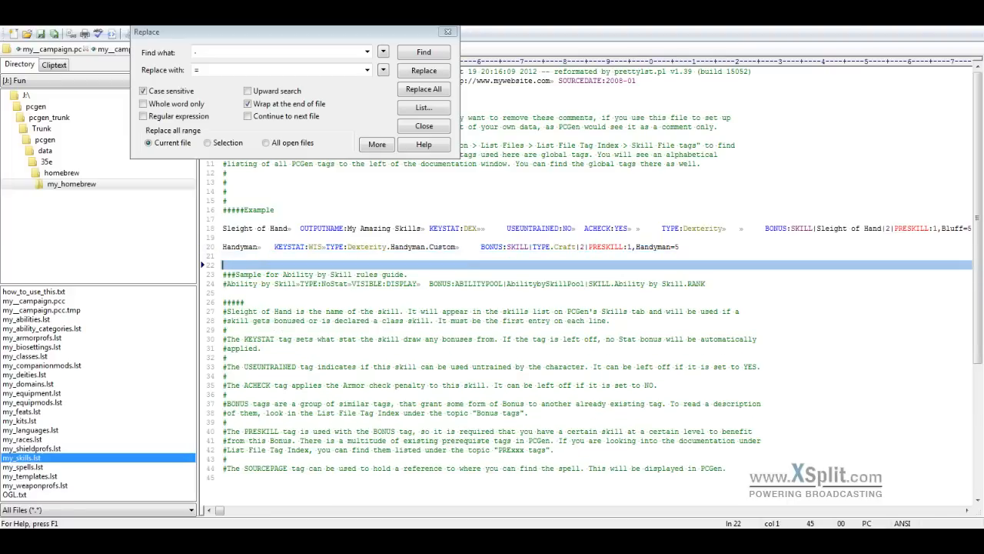